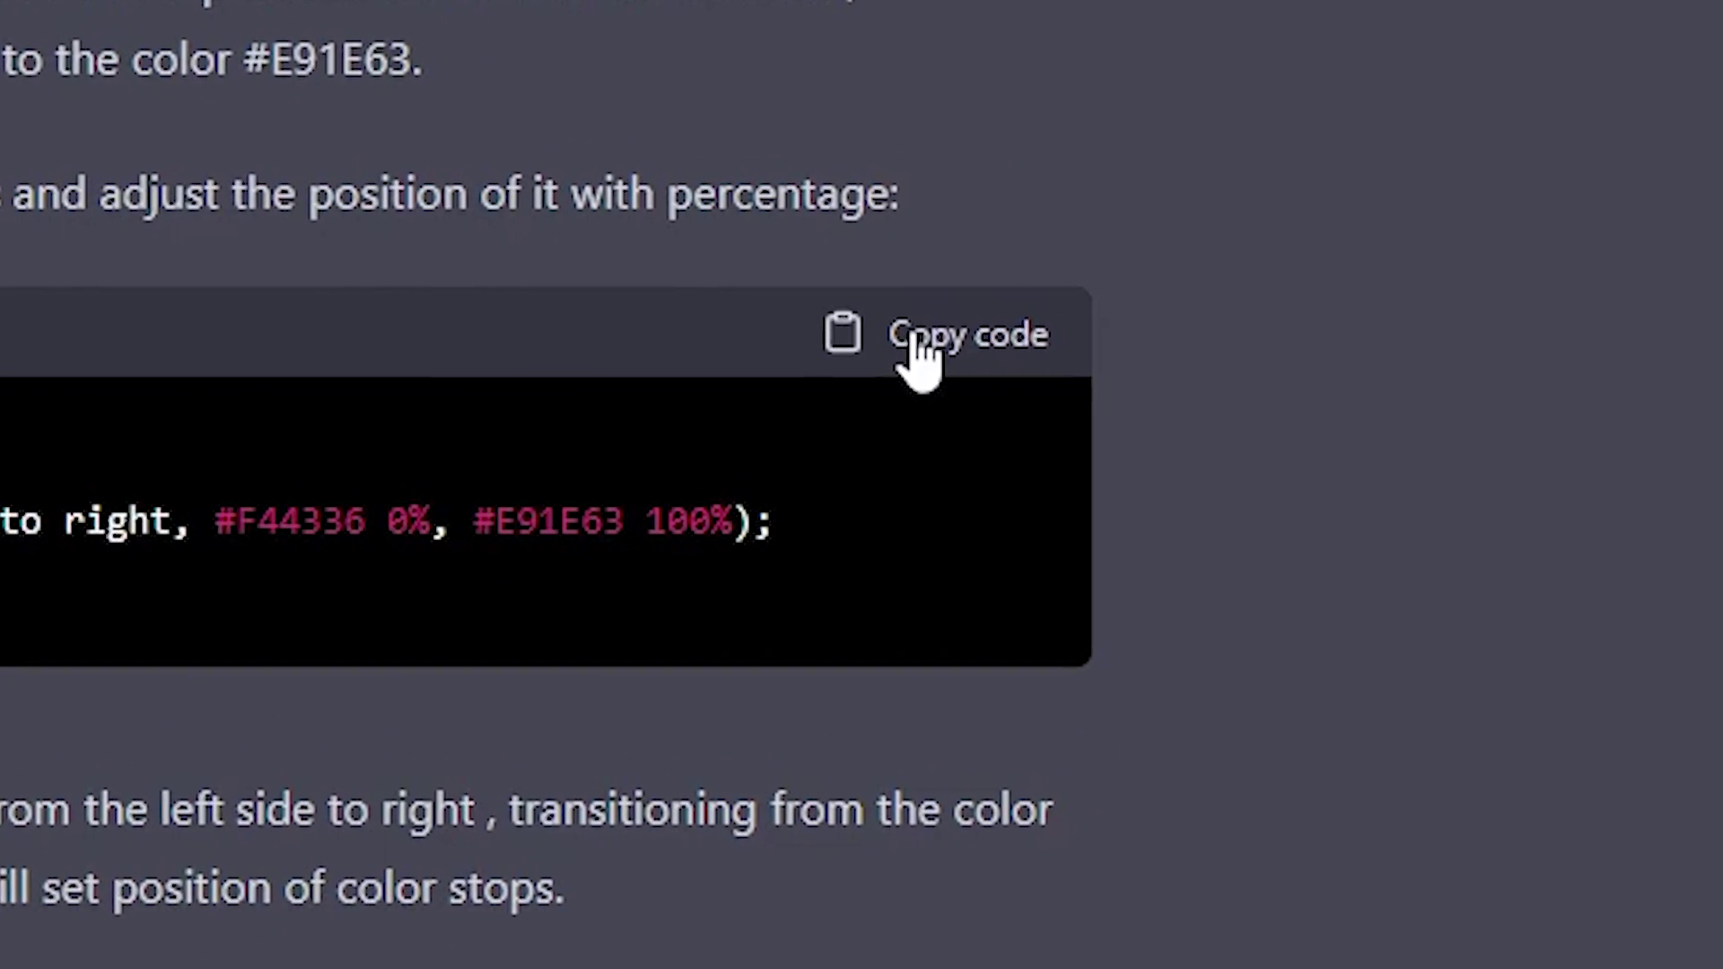
# - Copy the linear-gradient CSS code (#F44336 0% to #E91E63 100%) from ChatGPT's answer
pyautogui.click(1373, 296)
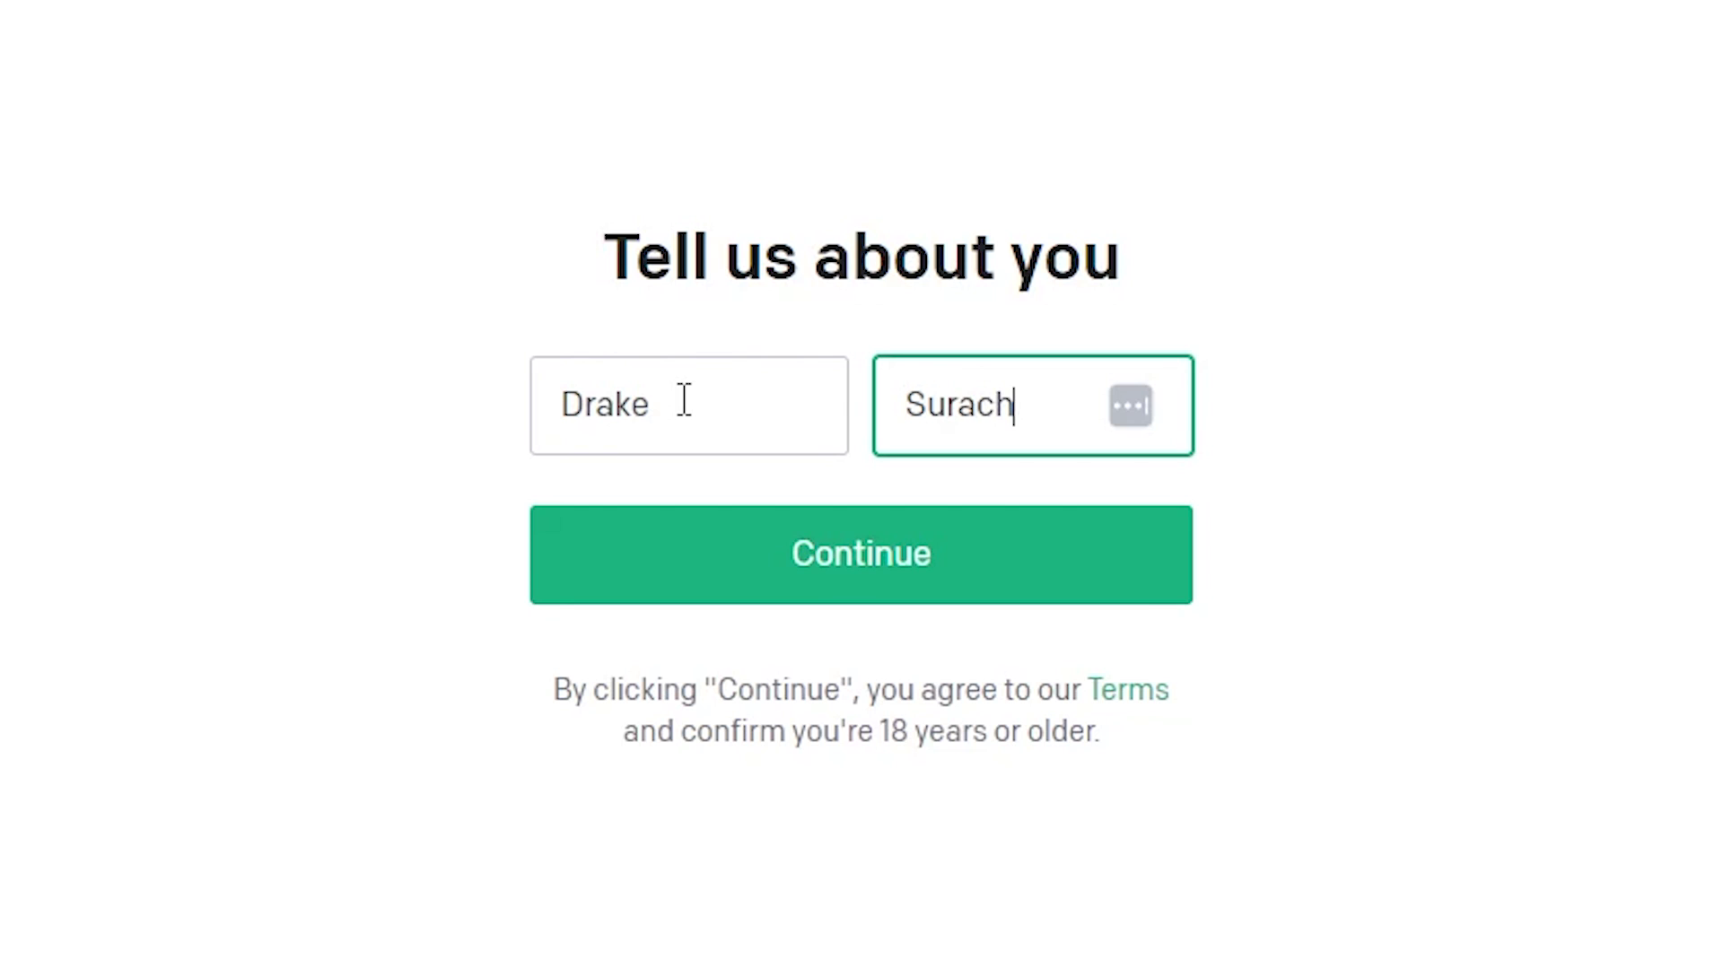
# - Clear the stray text selection and submit the entered first and last name to continue sign-up
pyautogui.moveTo(837, 730); pyautogui.dragTo(1138, 754)
pyautogui.click(1208, 768)
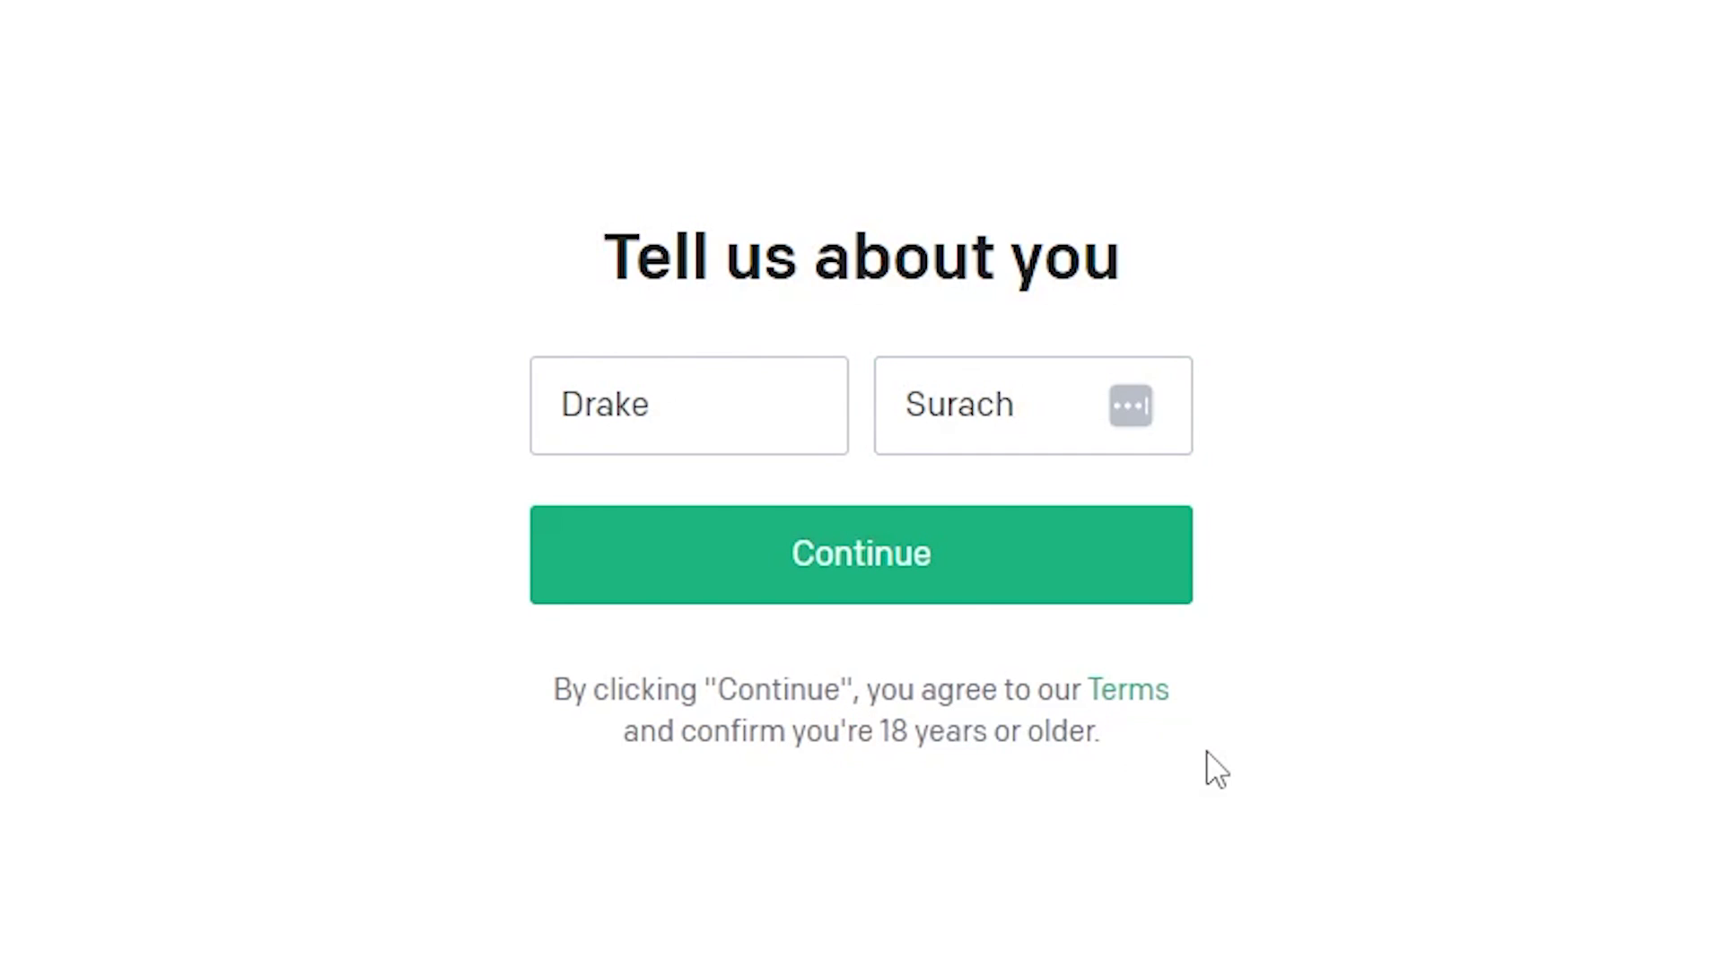
pyautogui.click(939, 594)
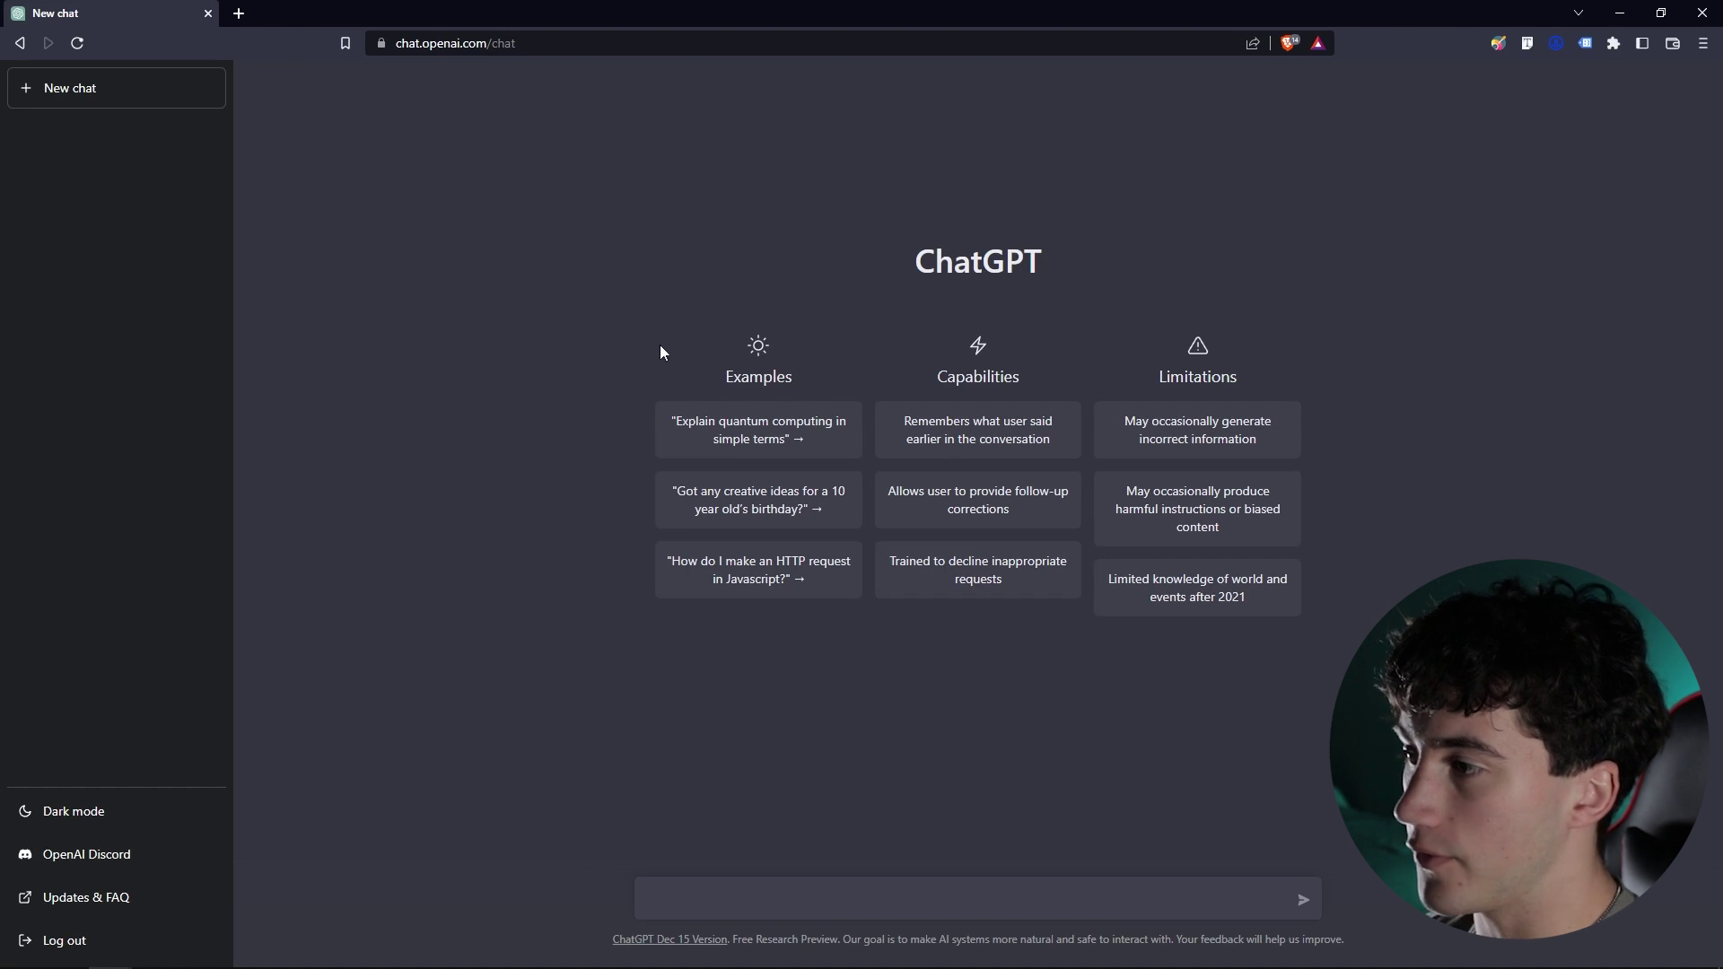
pyautogui.moveTo(793, 381); pyautogui.dragTo(838, 639)
pyautogui.click(838, 640)
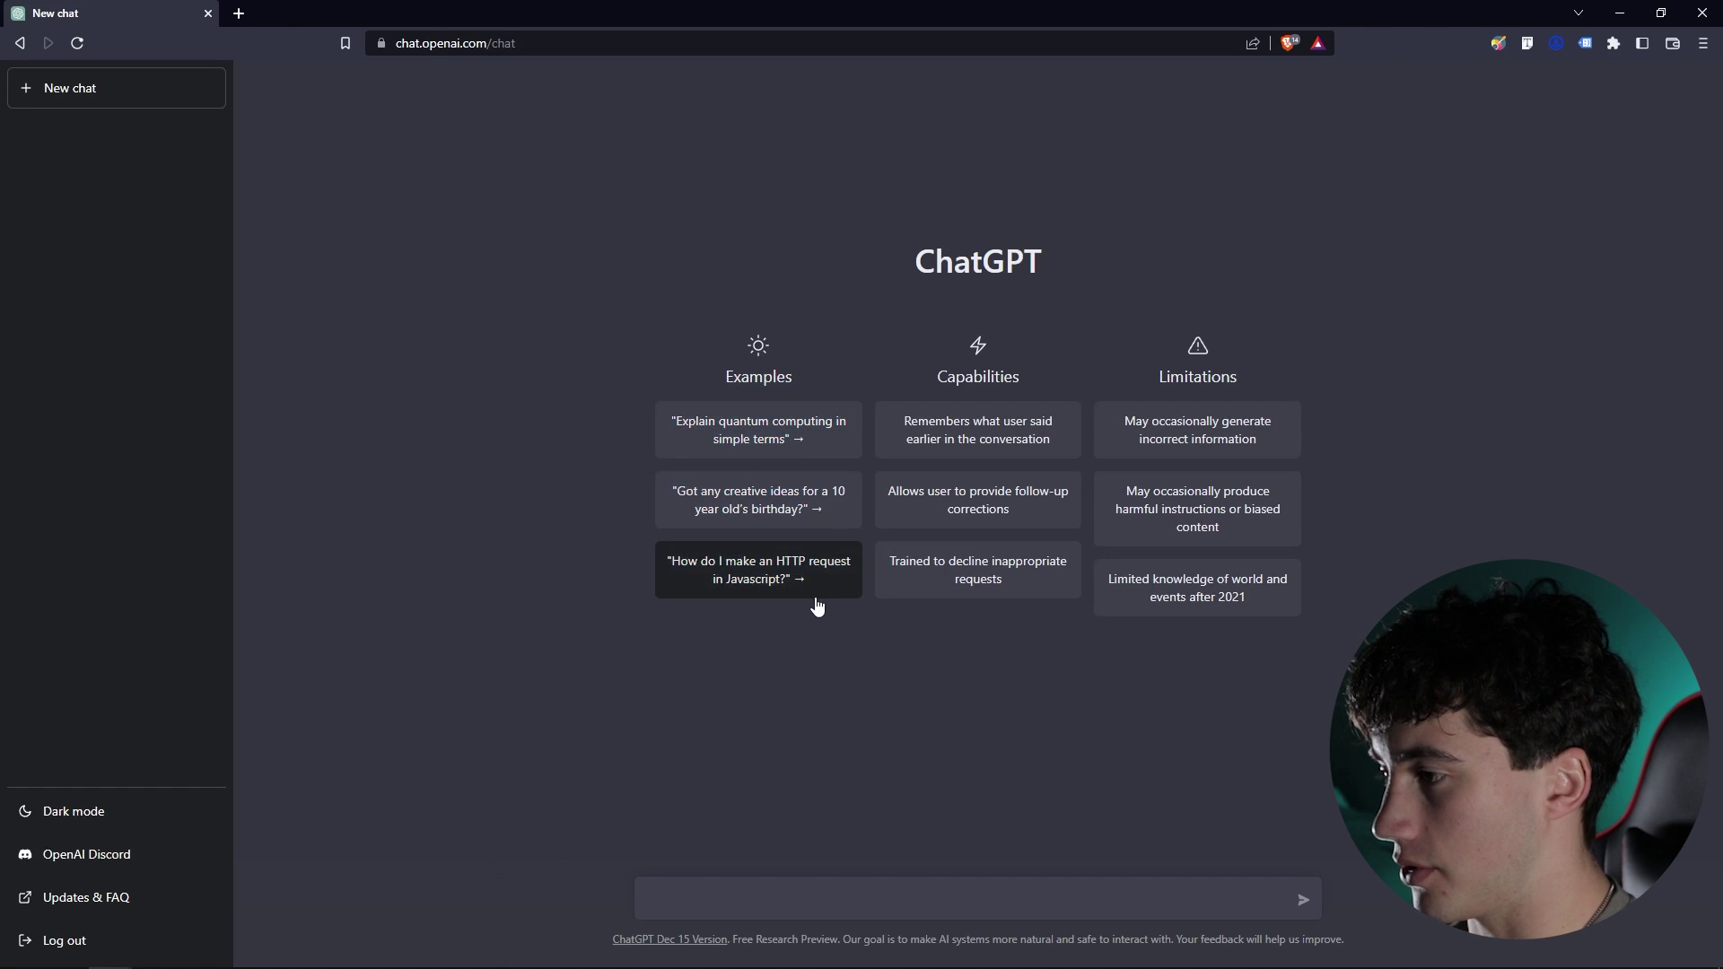
pyautogui.click(800, 584)
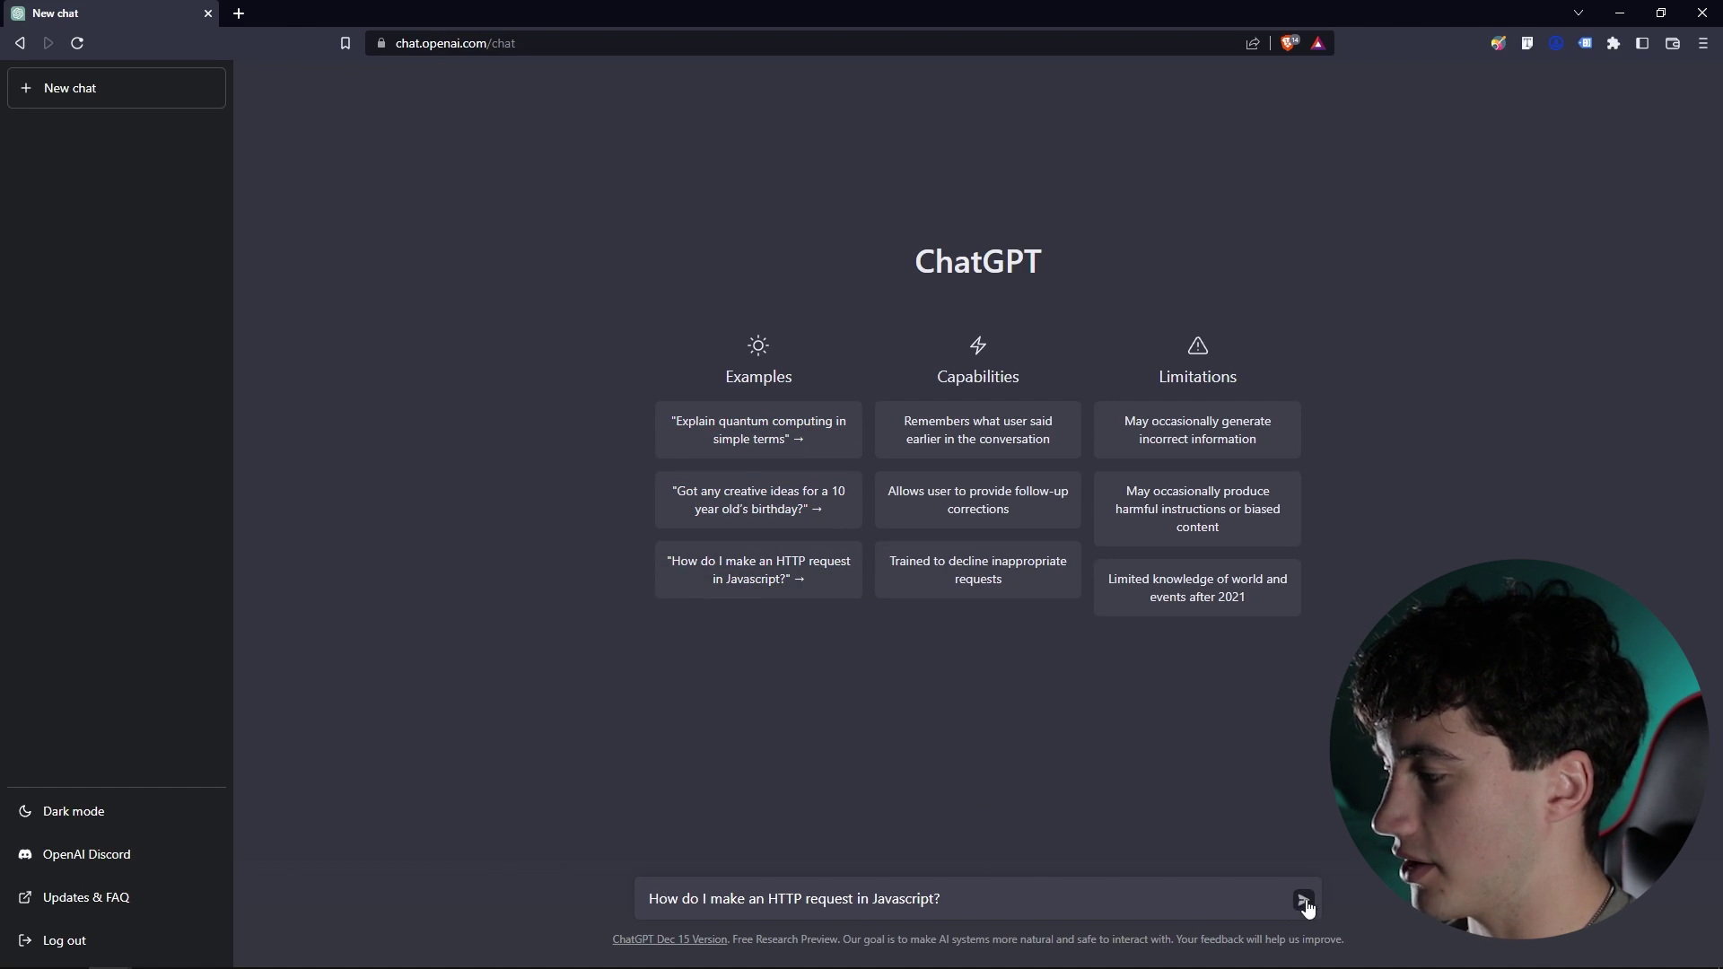
pyautogui.moveTo(969, 895); pyautogui.dragTo(624, 844)
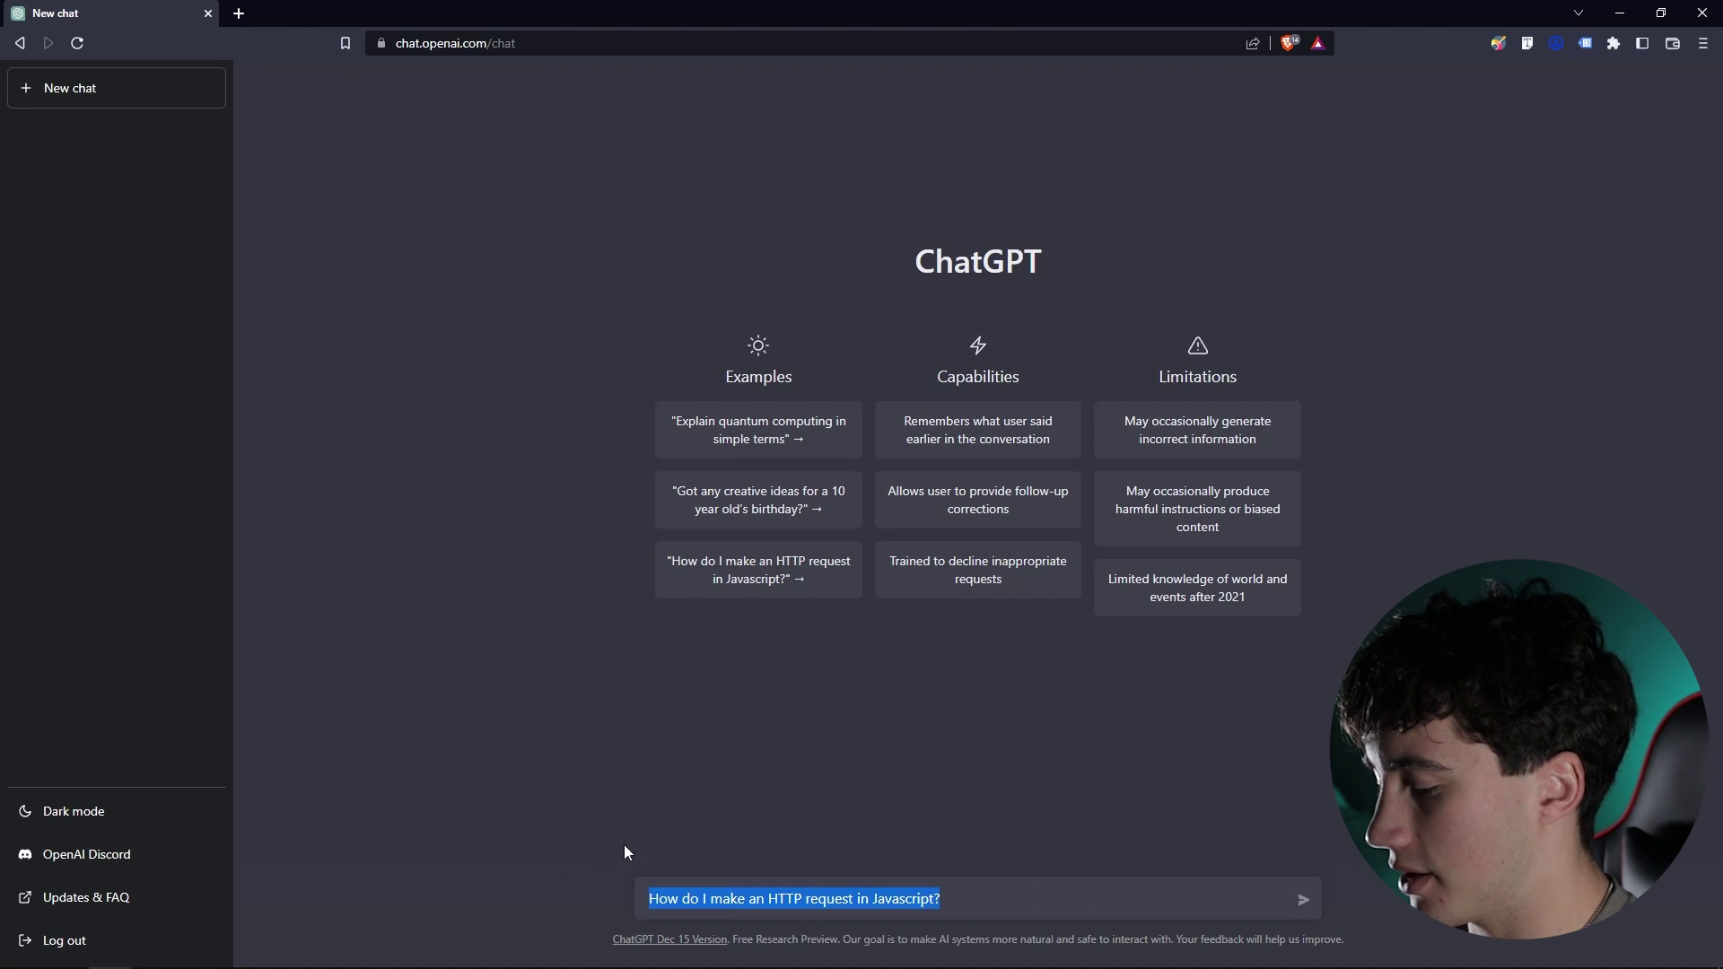
pyautogui.press('BackSpace')
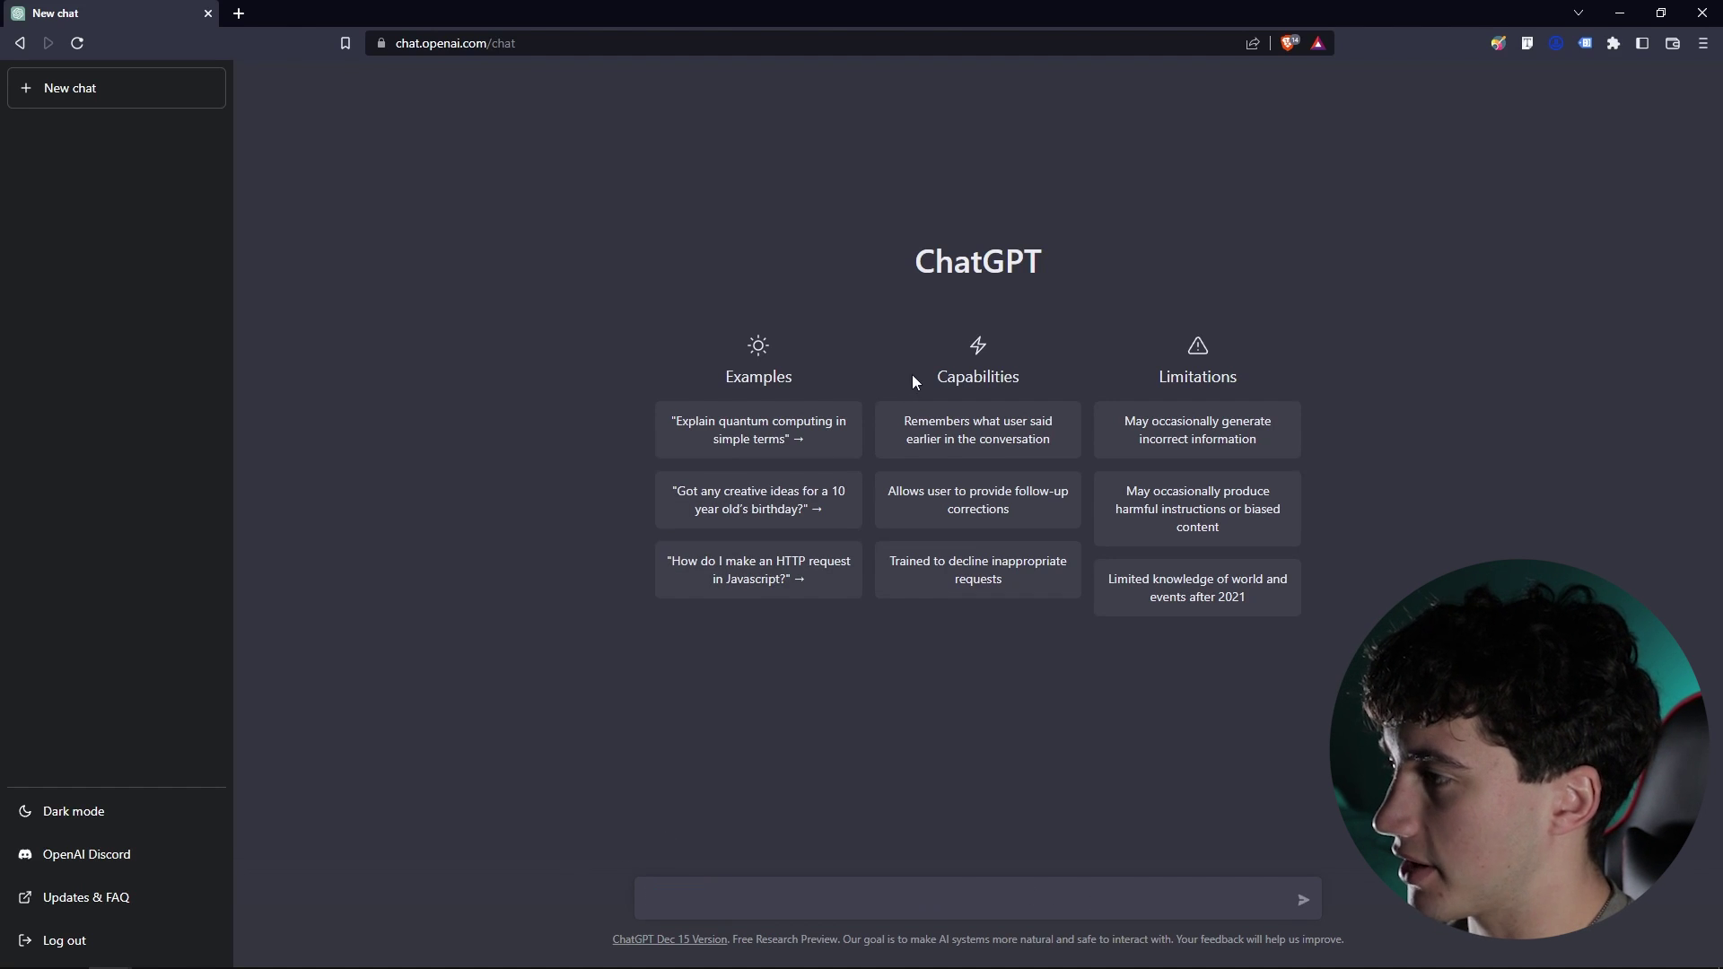
pyautogui.moveTo(912, 377); pyautogui.dragTo(1050, 558)
pyautogui.moveTo(1123, 421); pyautogui.dragTo(1264, 526)
pyautogui.click(991, 188)
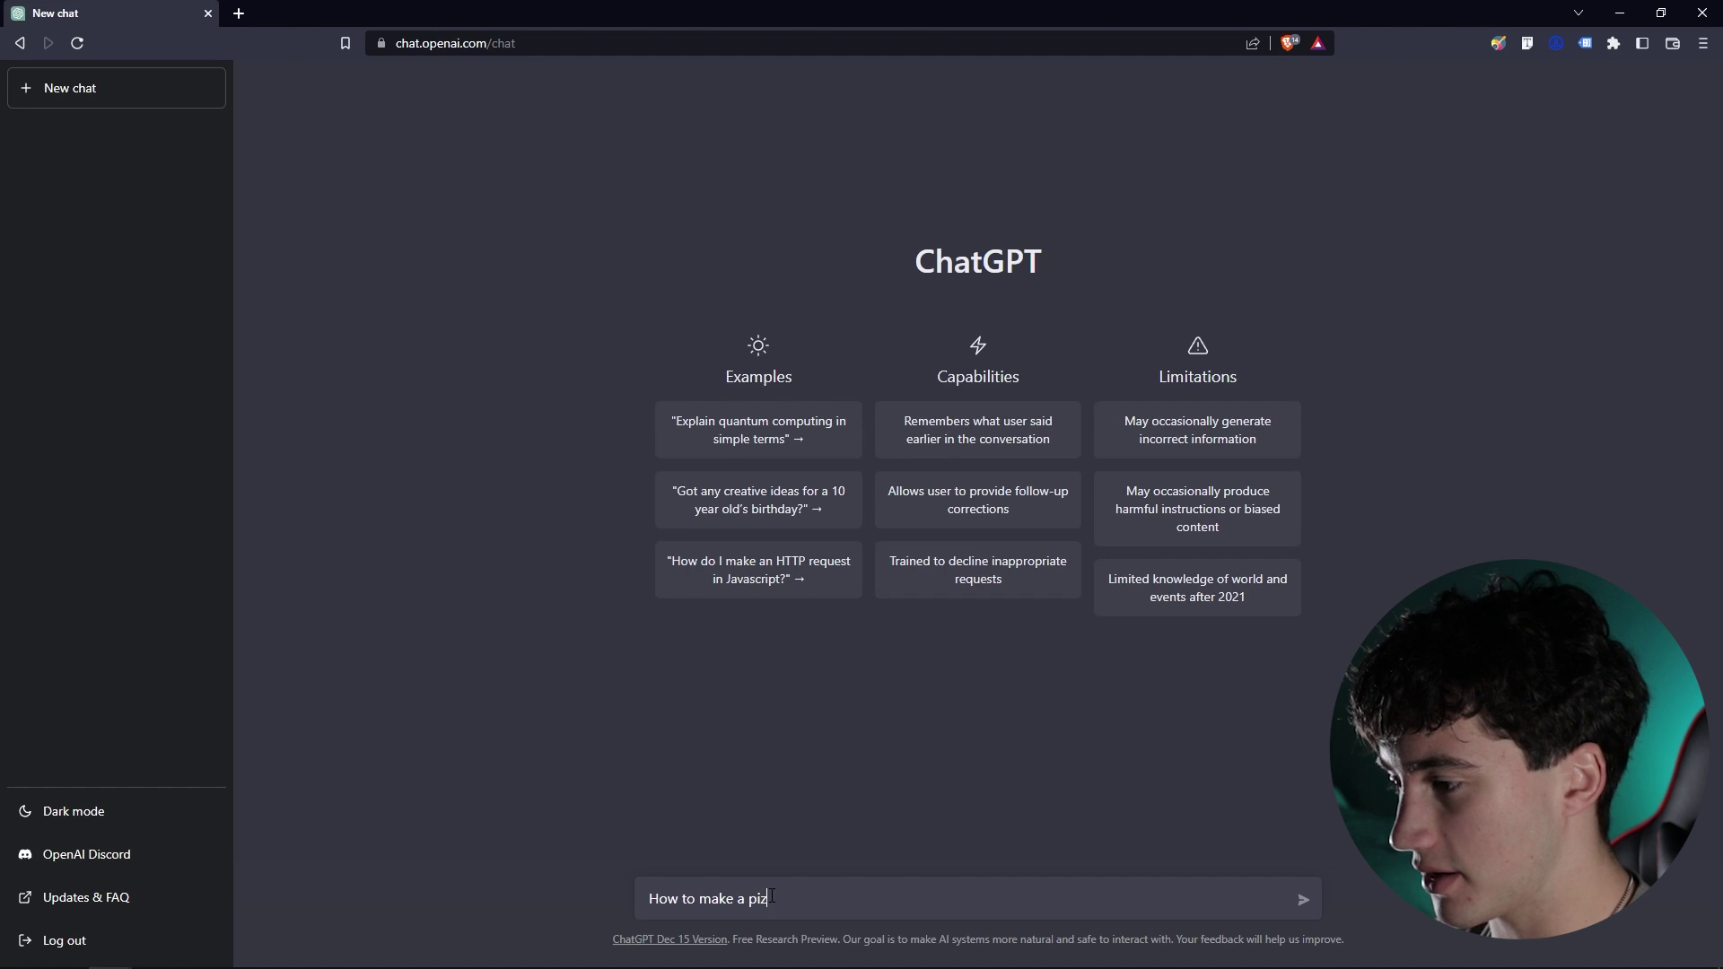
# - Send 'How to make a pizza?' and scroll back through the recipe answer
pyautogui.write('za?')
pyautogui.press('Return')
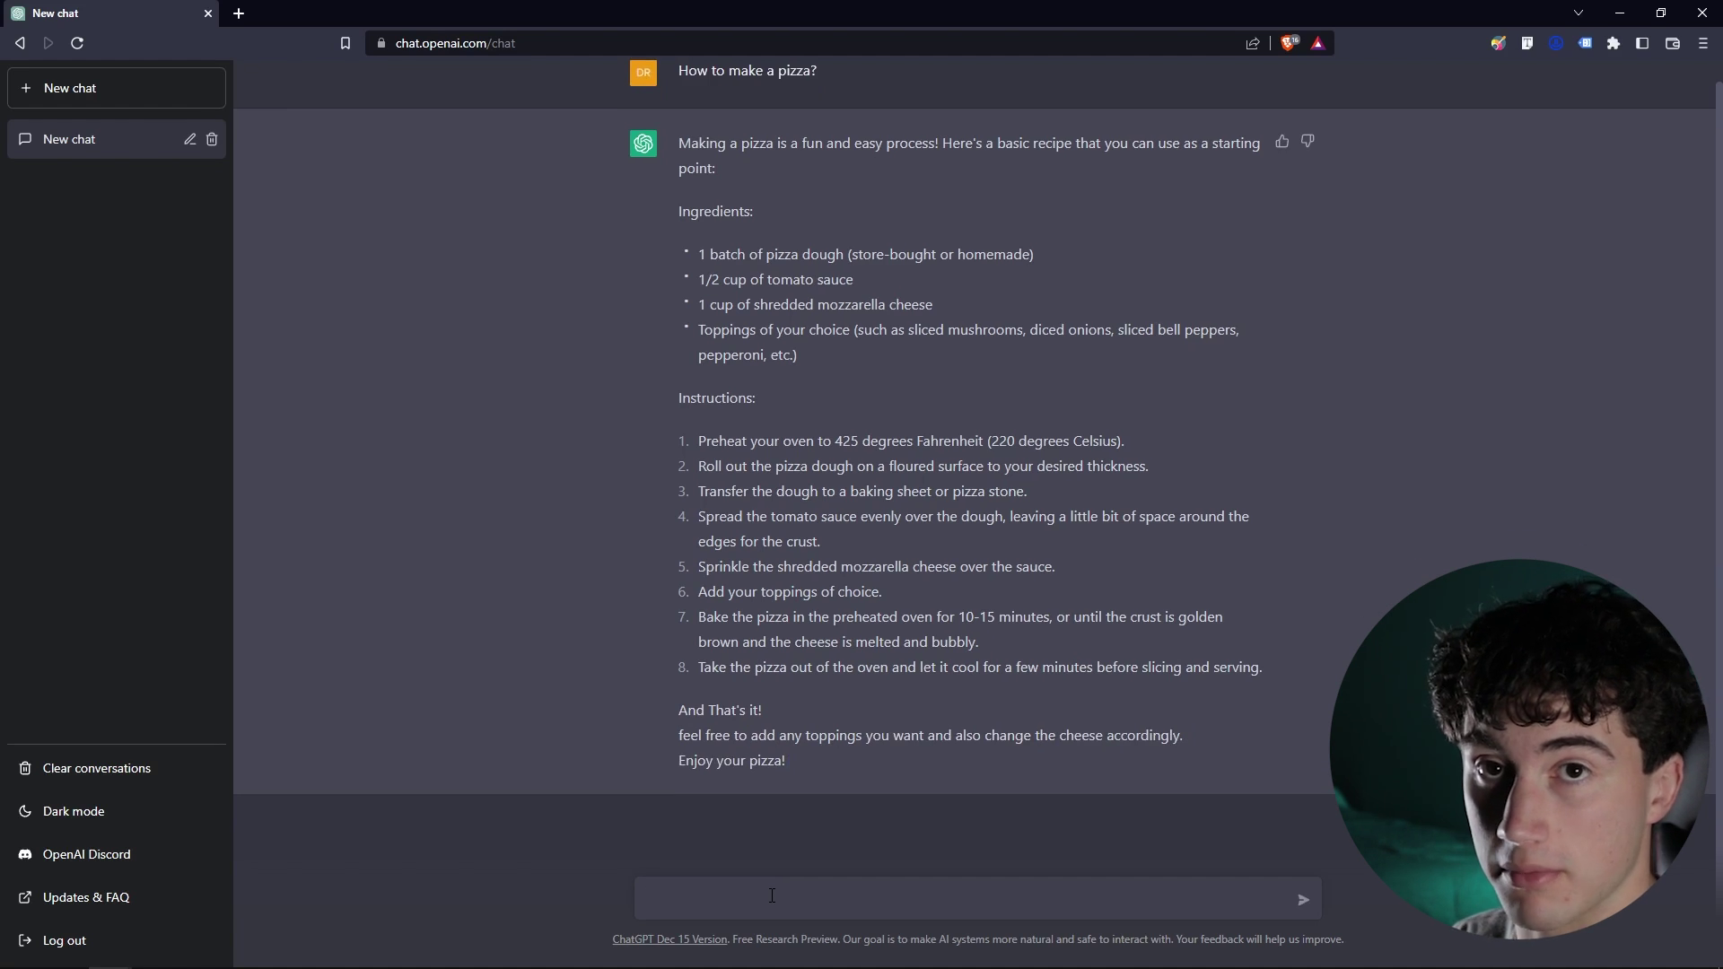
pyautogui.scroll(1, 794, 252)
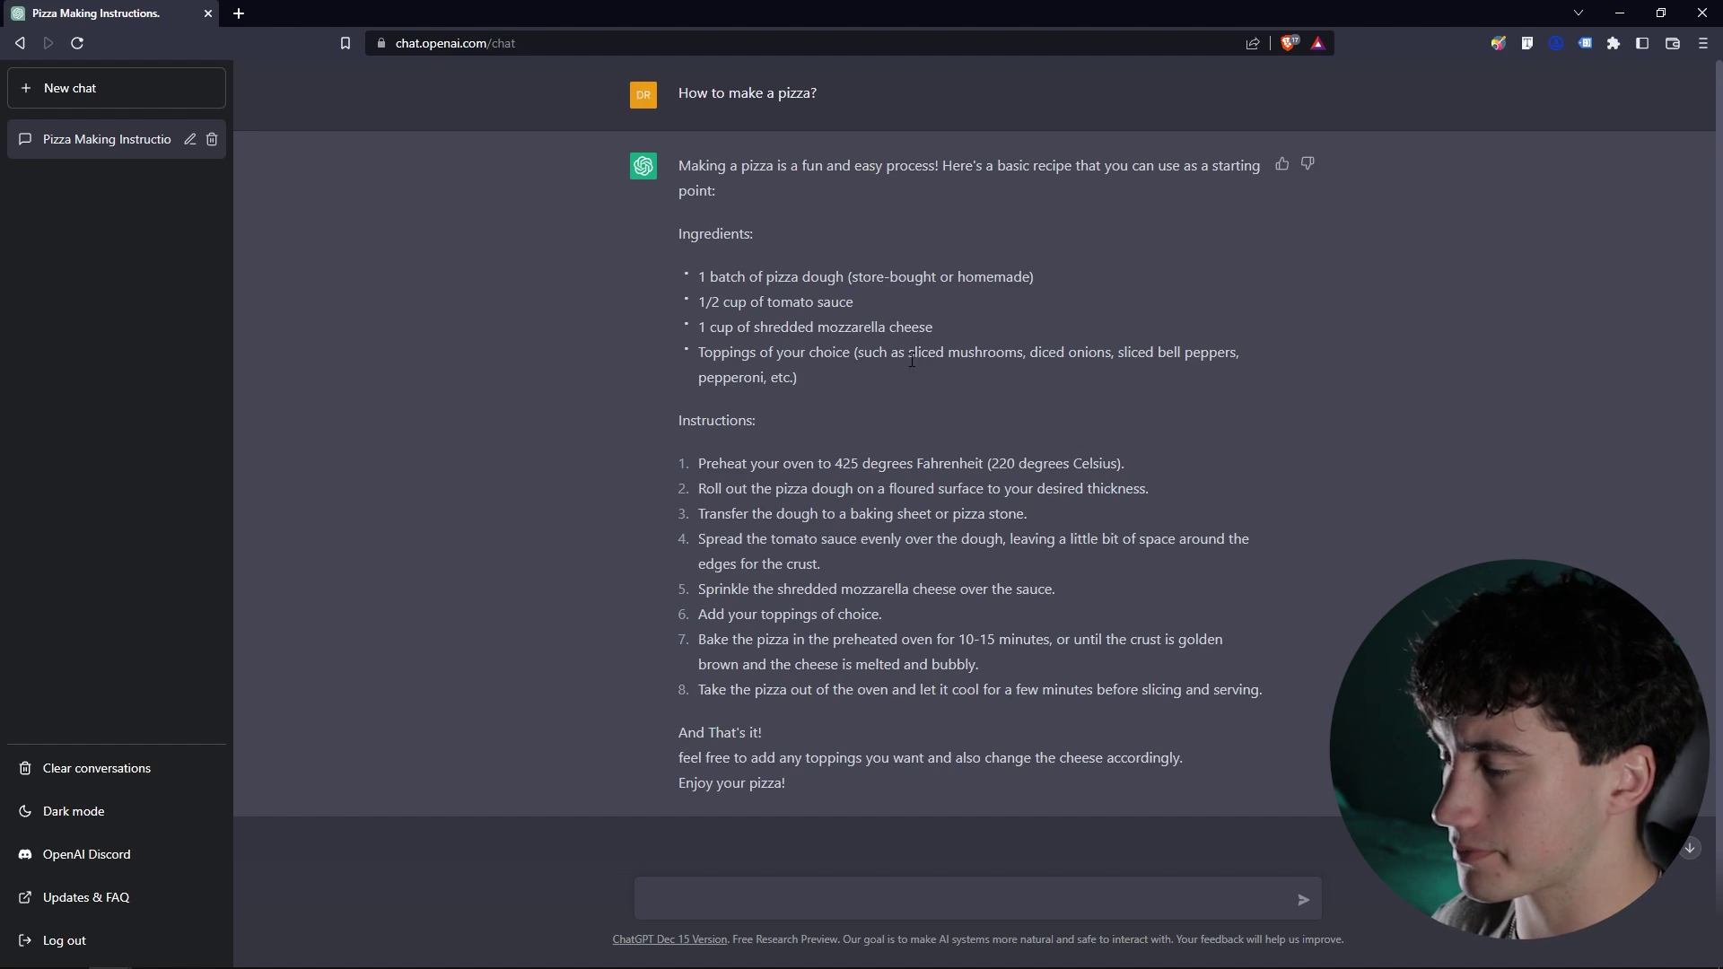
# - In a new chat, request a graduation thank-you letter to someone who is 'part of my life', then highlight part of it
pyautogui.click(72, 93)
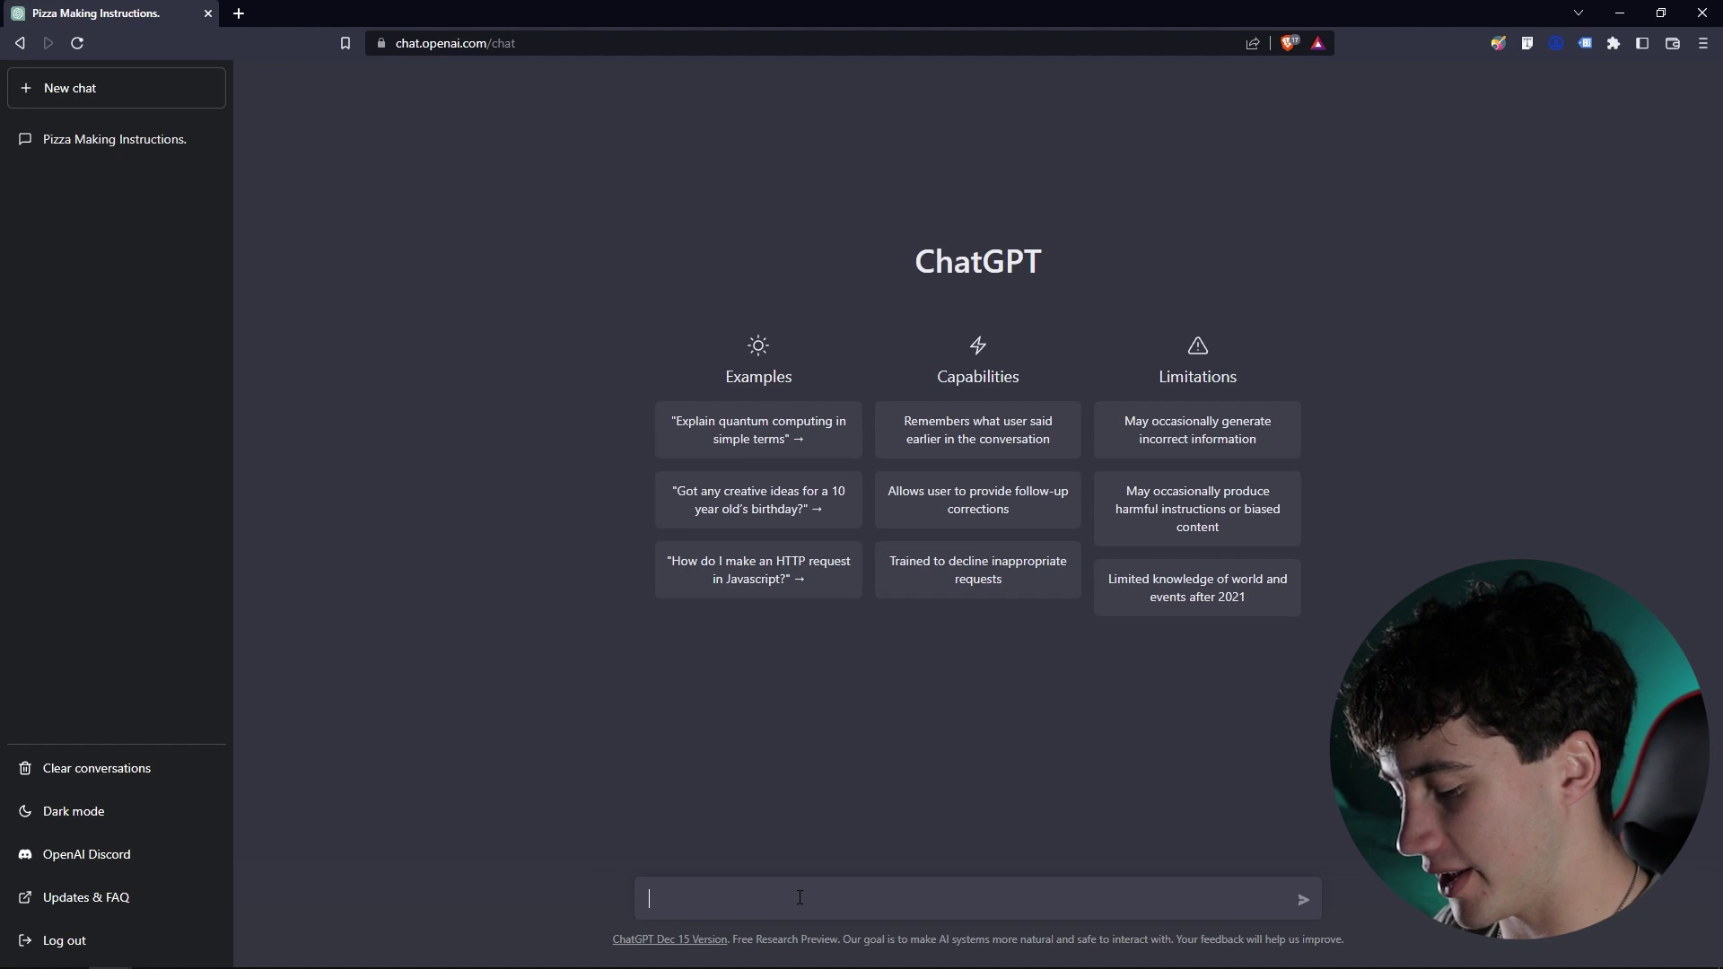
pyautogui.write('Wri')
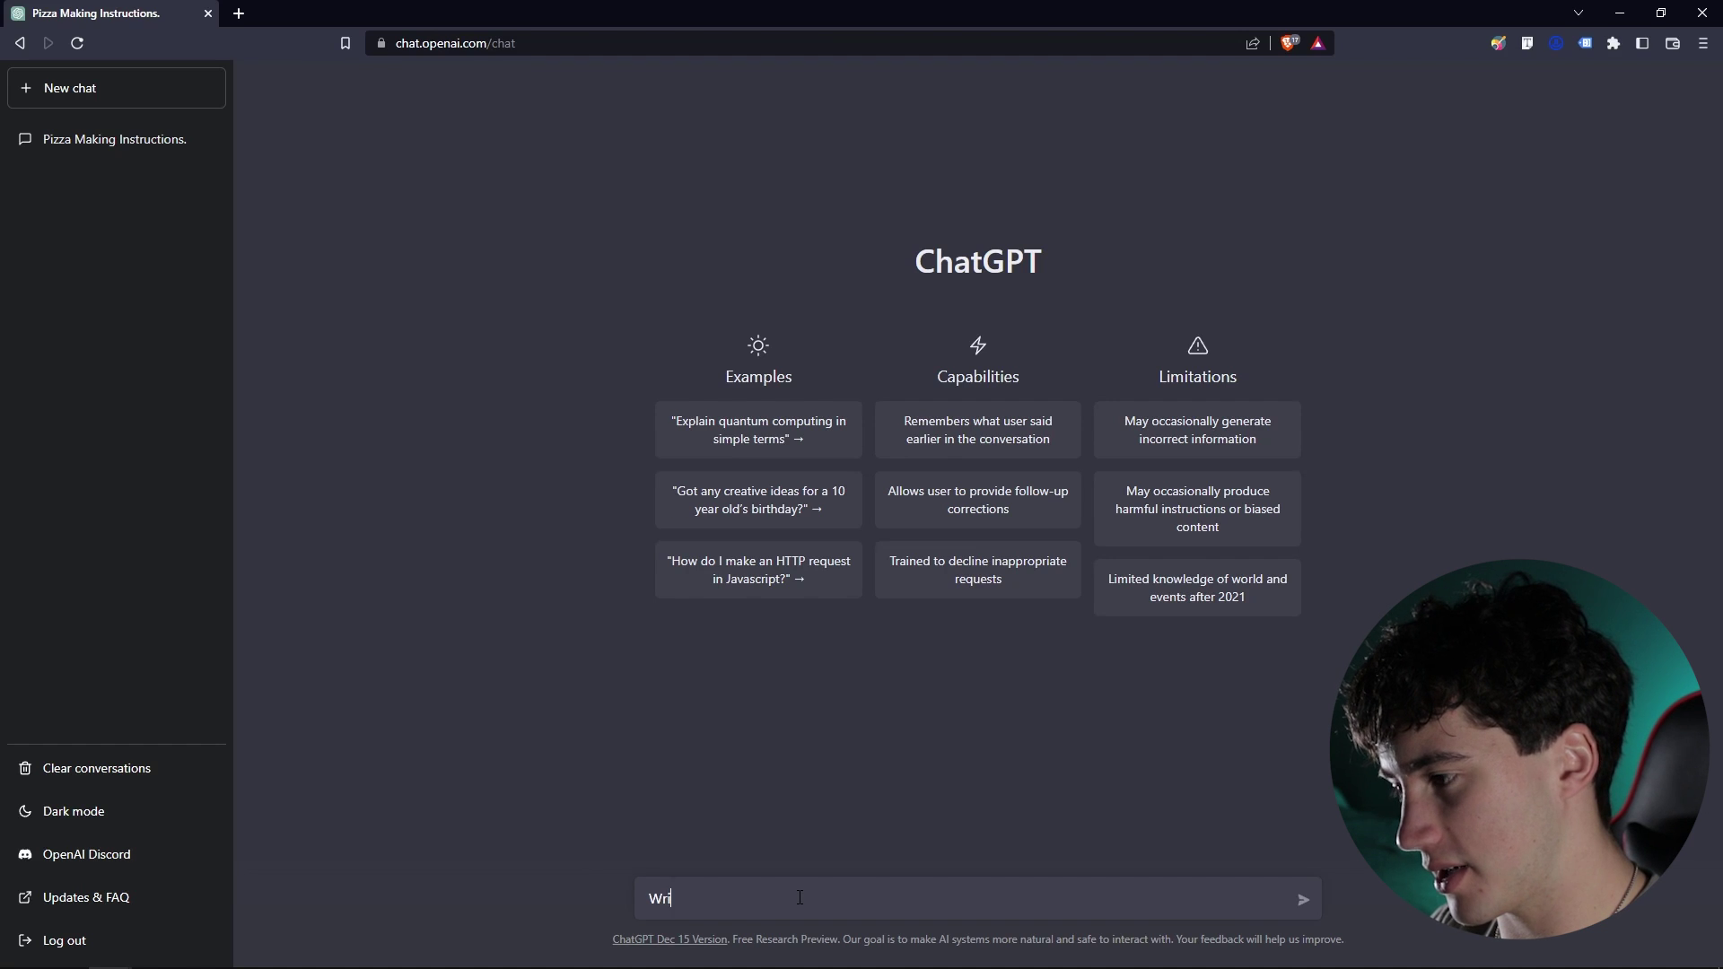
pyautogui.write('te me a grad')
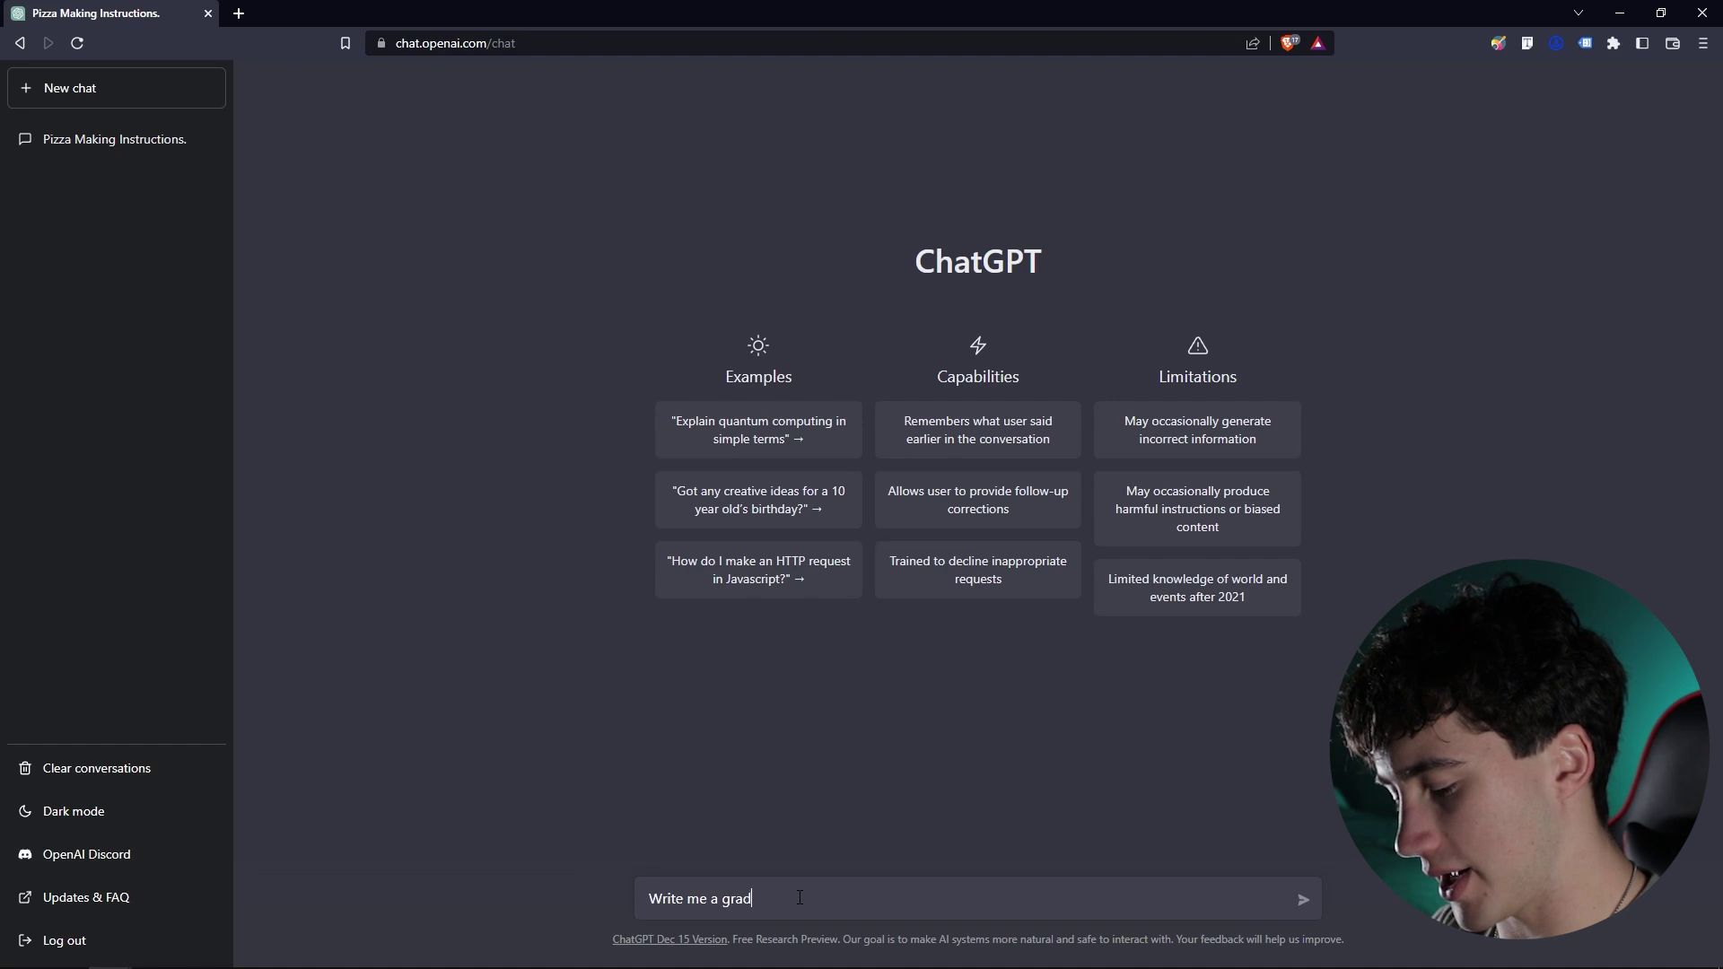
pyautogui.write('uation thank yo')
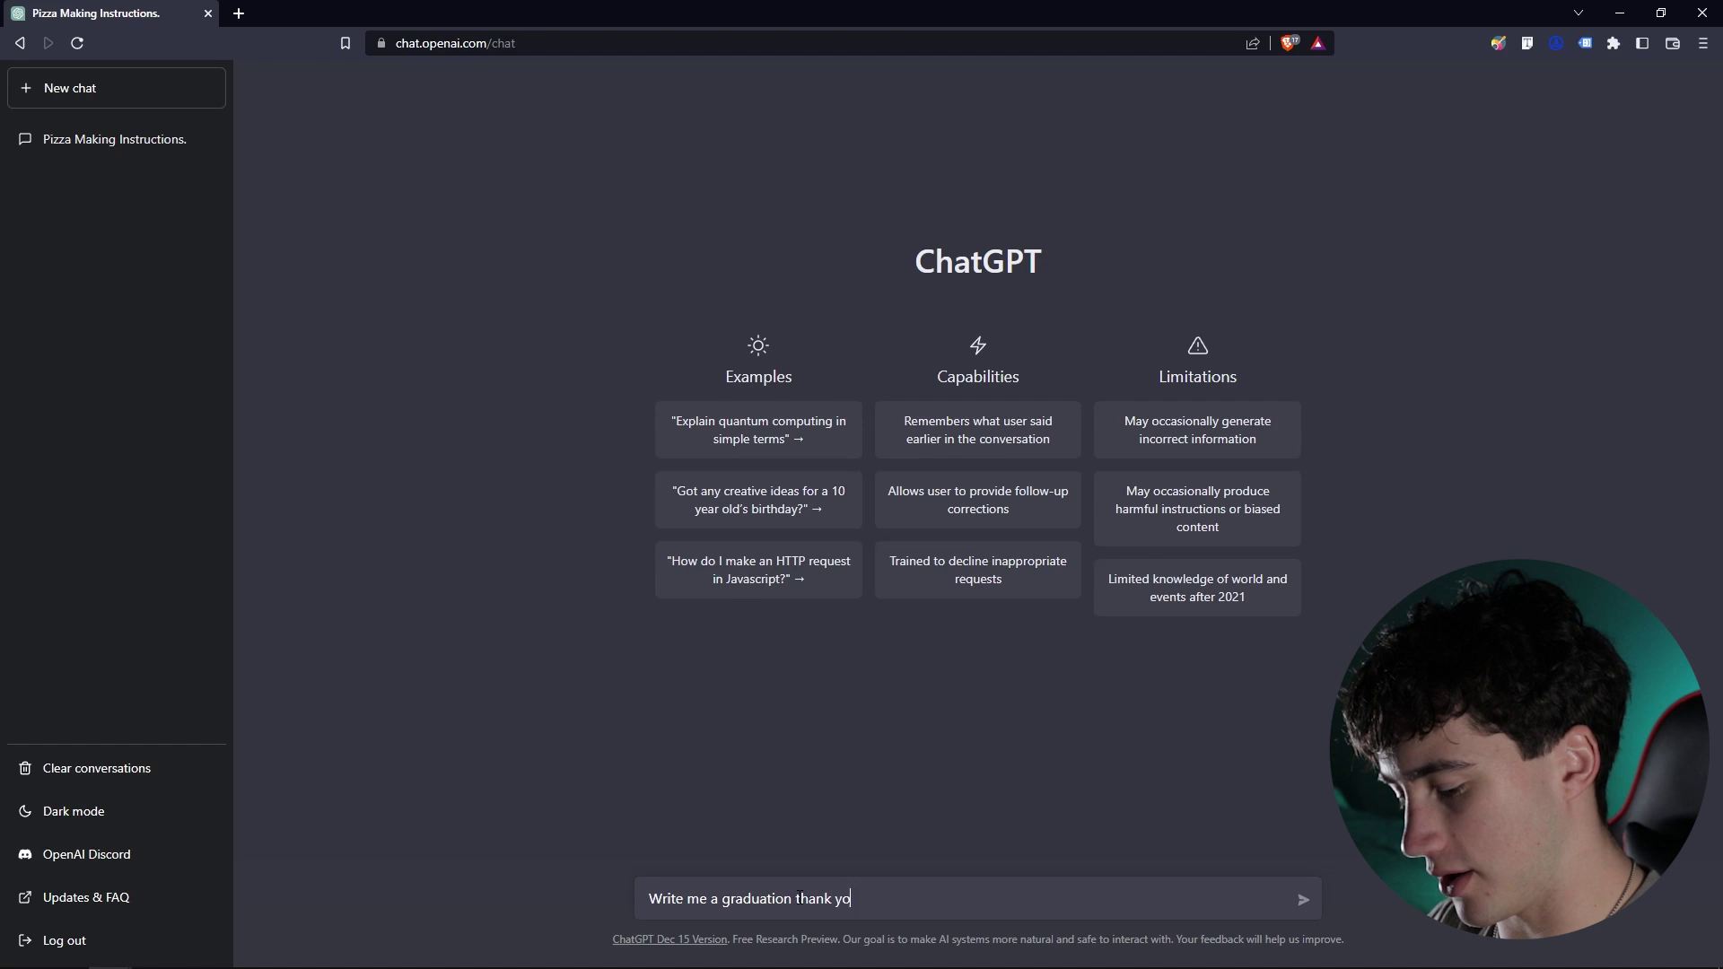
pyautogui.write('u letter to someone')
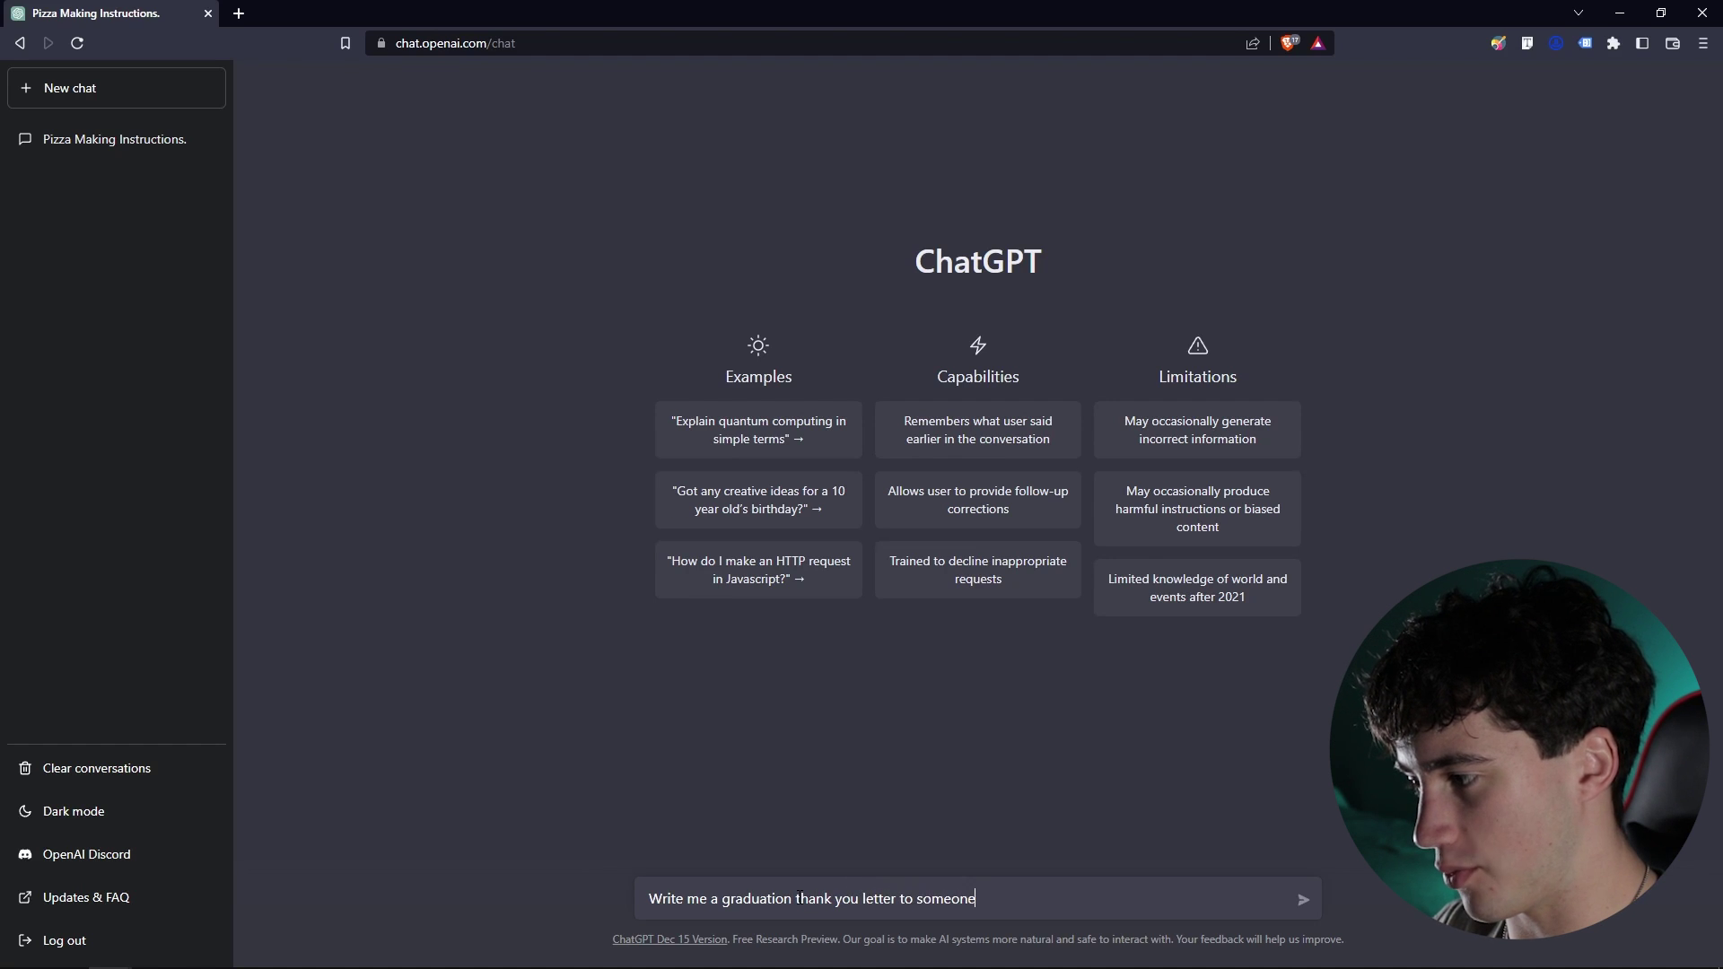
pyautogui.write(' who i ap')
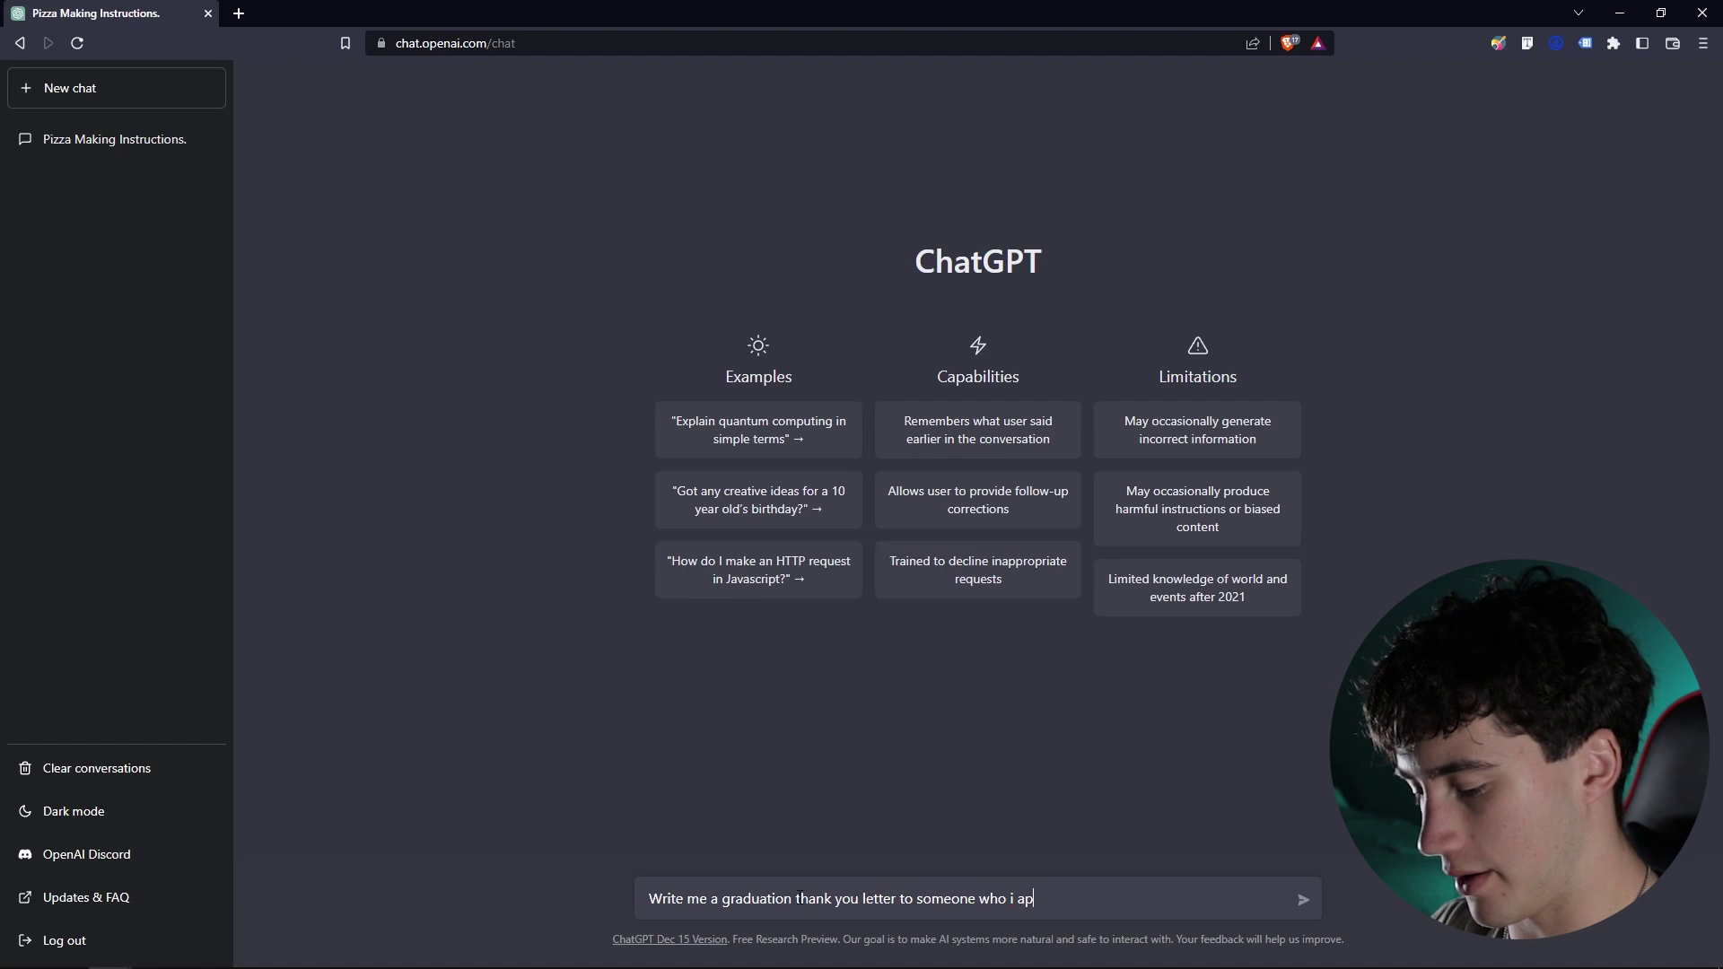
pyautogui.write('precia')
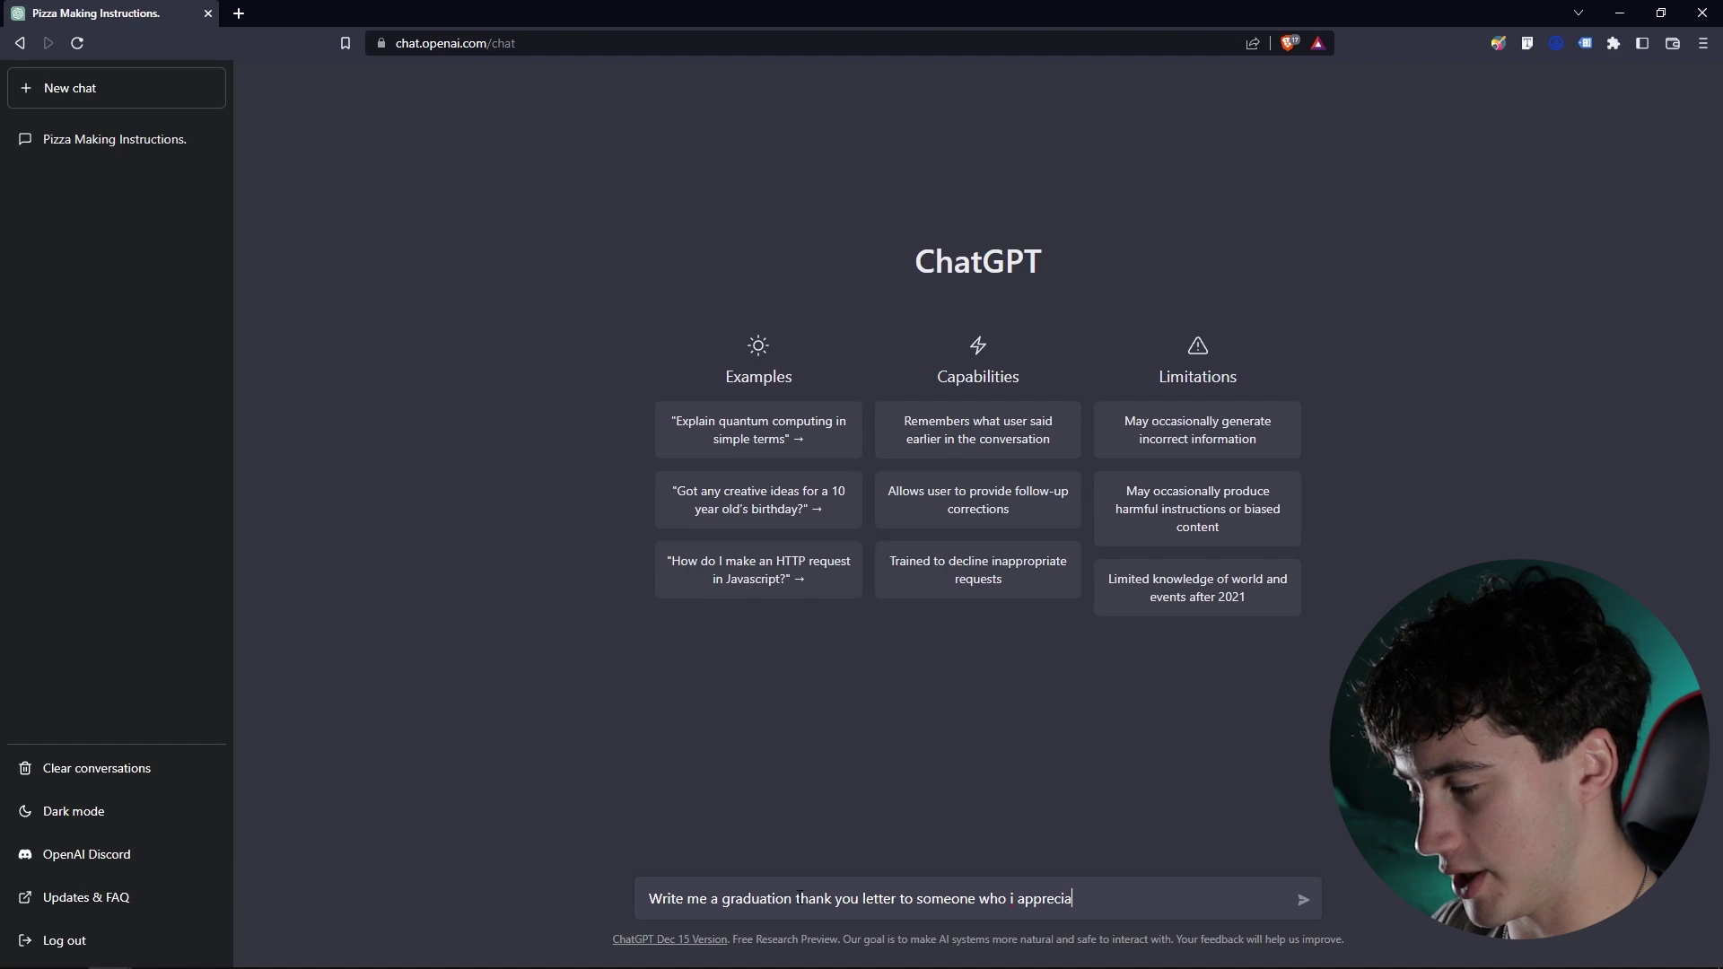
pyautogui.write('ted coming to my ')
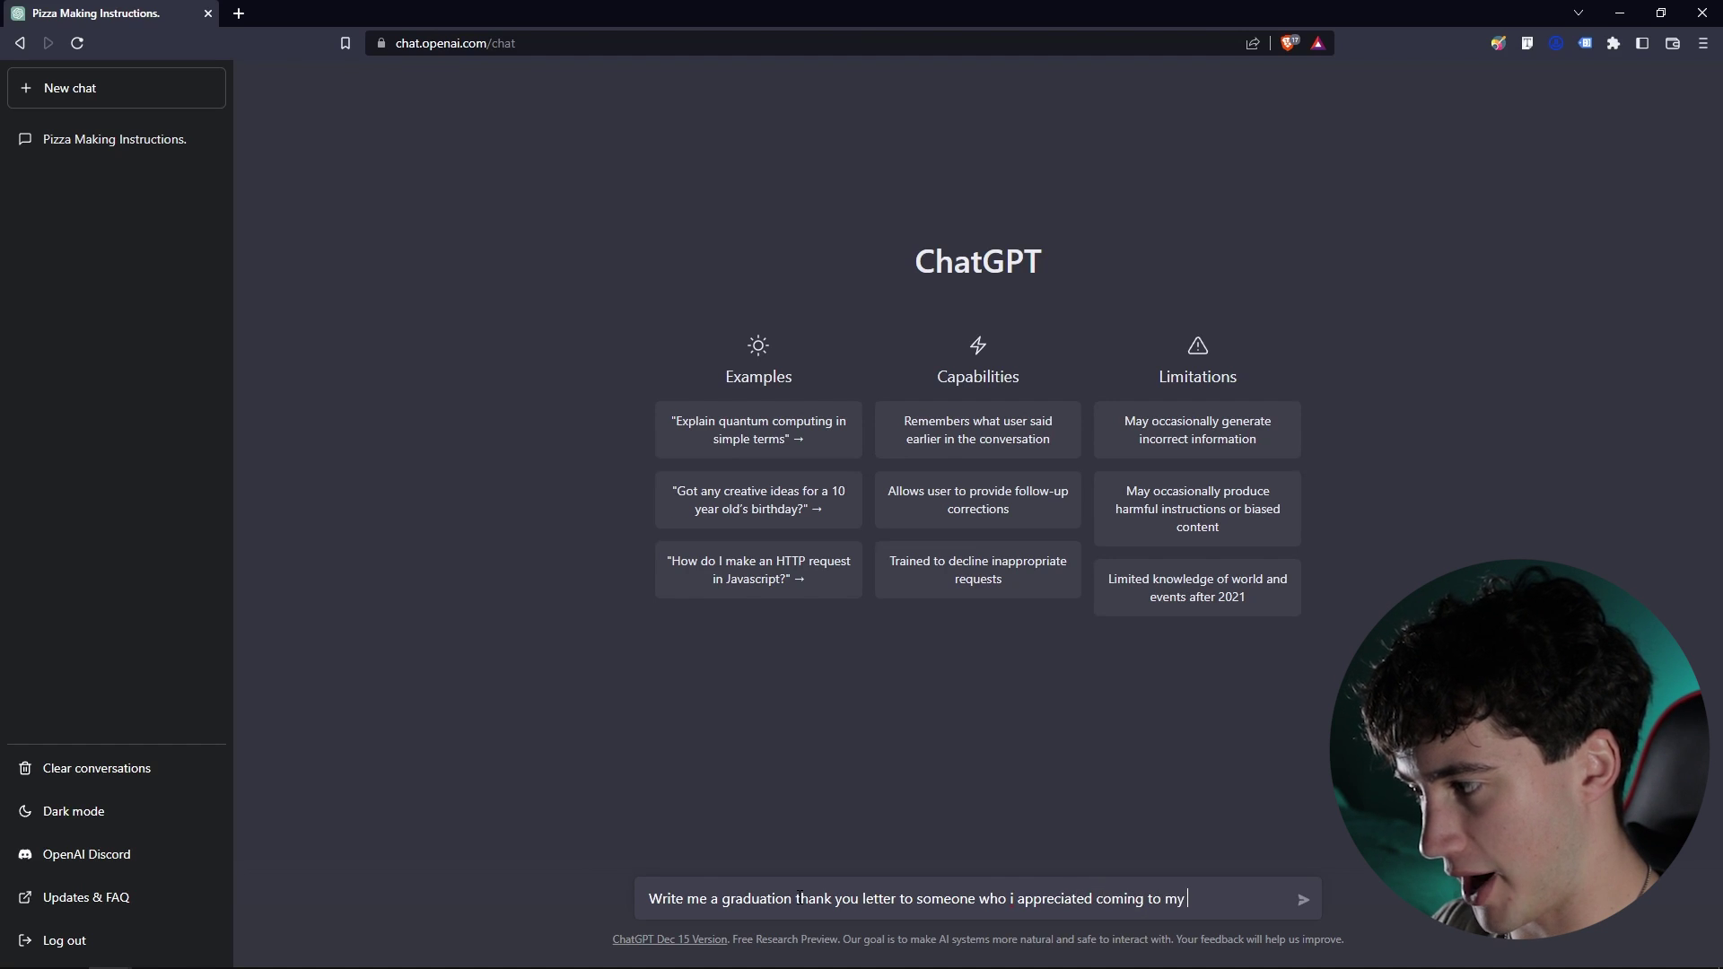
pyautogui.write('graduation ')
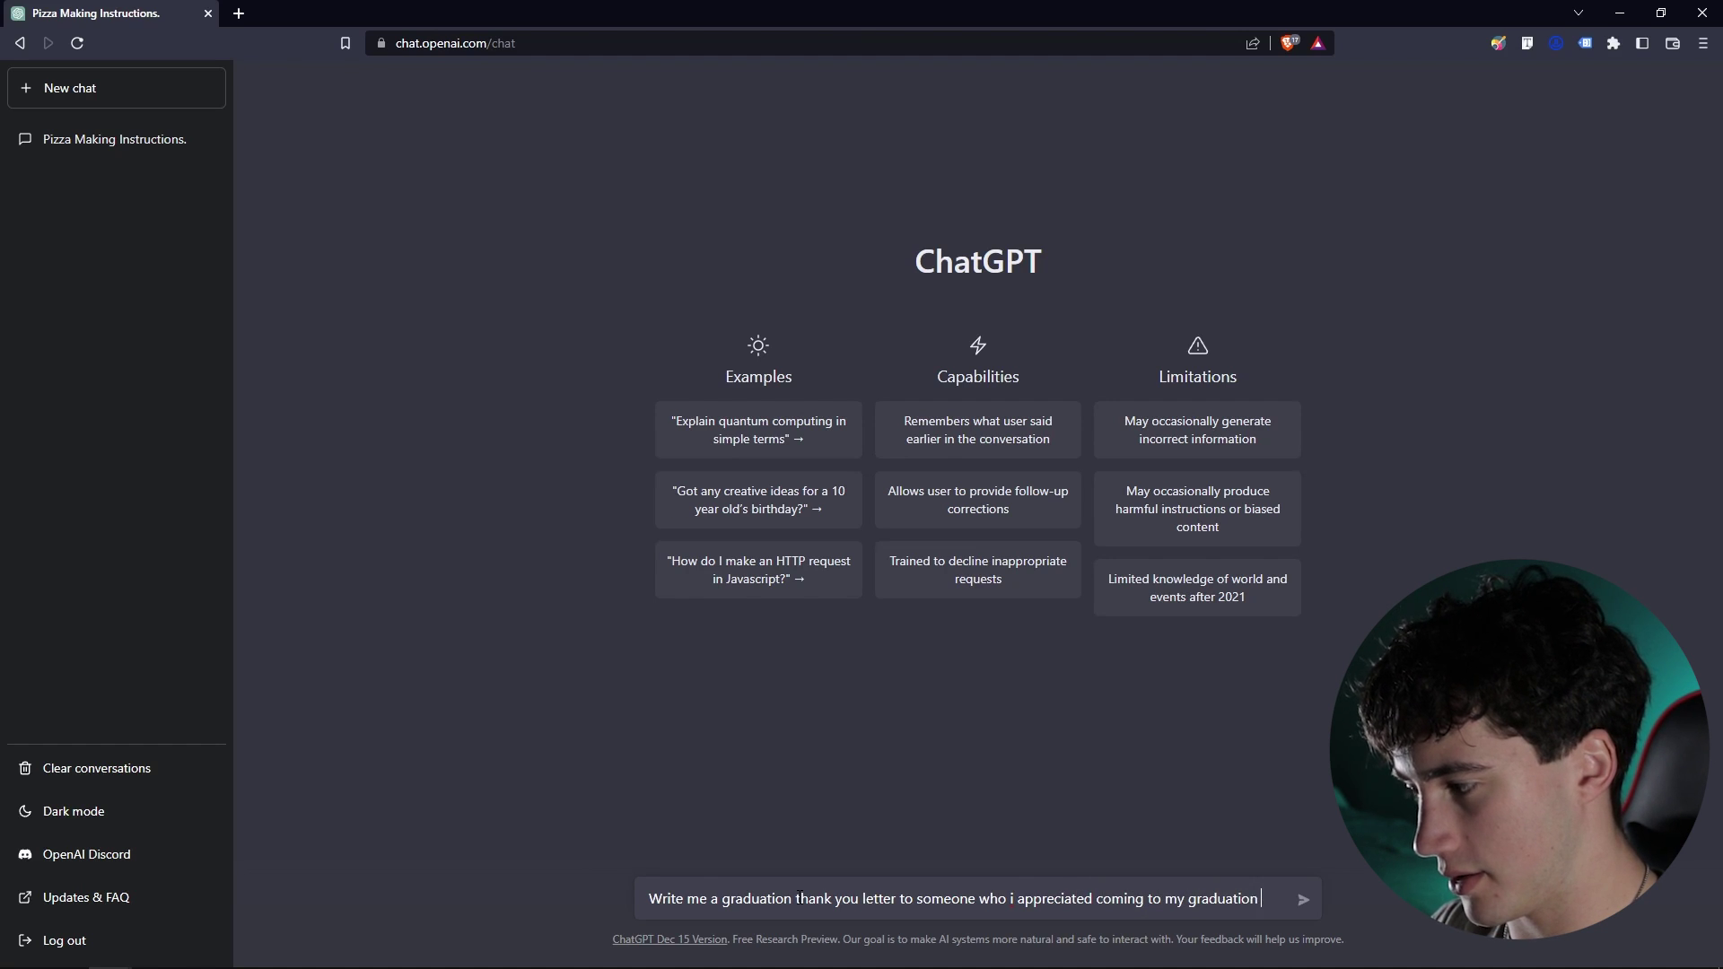
pyautogui.write('party and being apa')
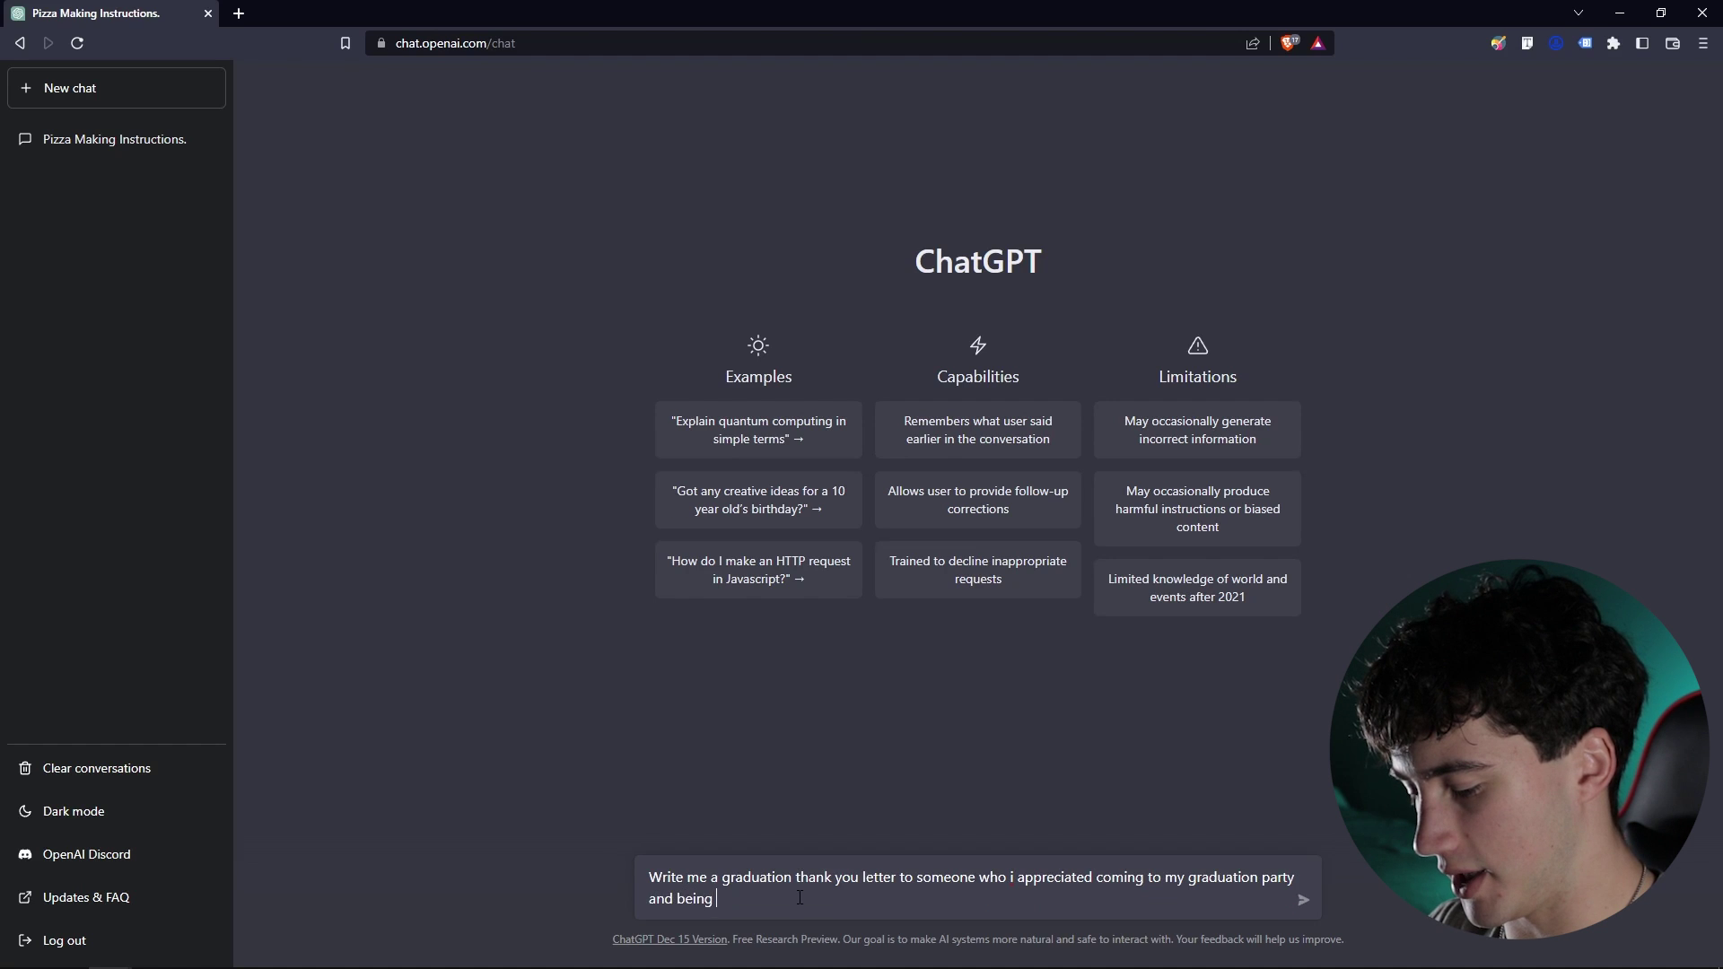
pyautogui.press('BackSpace')
pyautogui.press('BackSpace')
pyautogui.write('part')
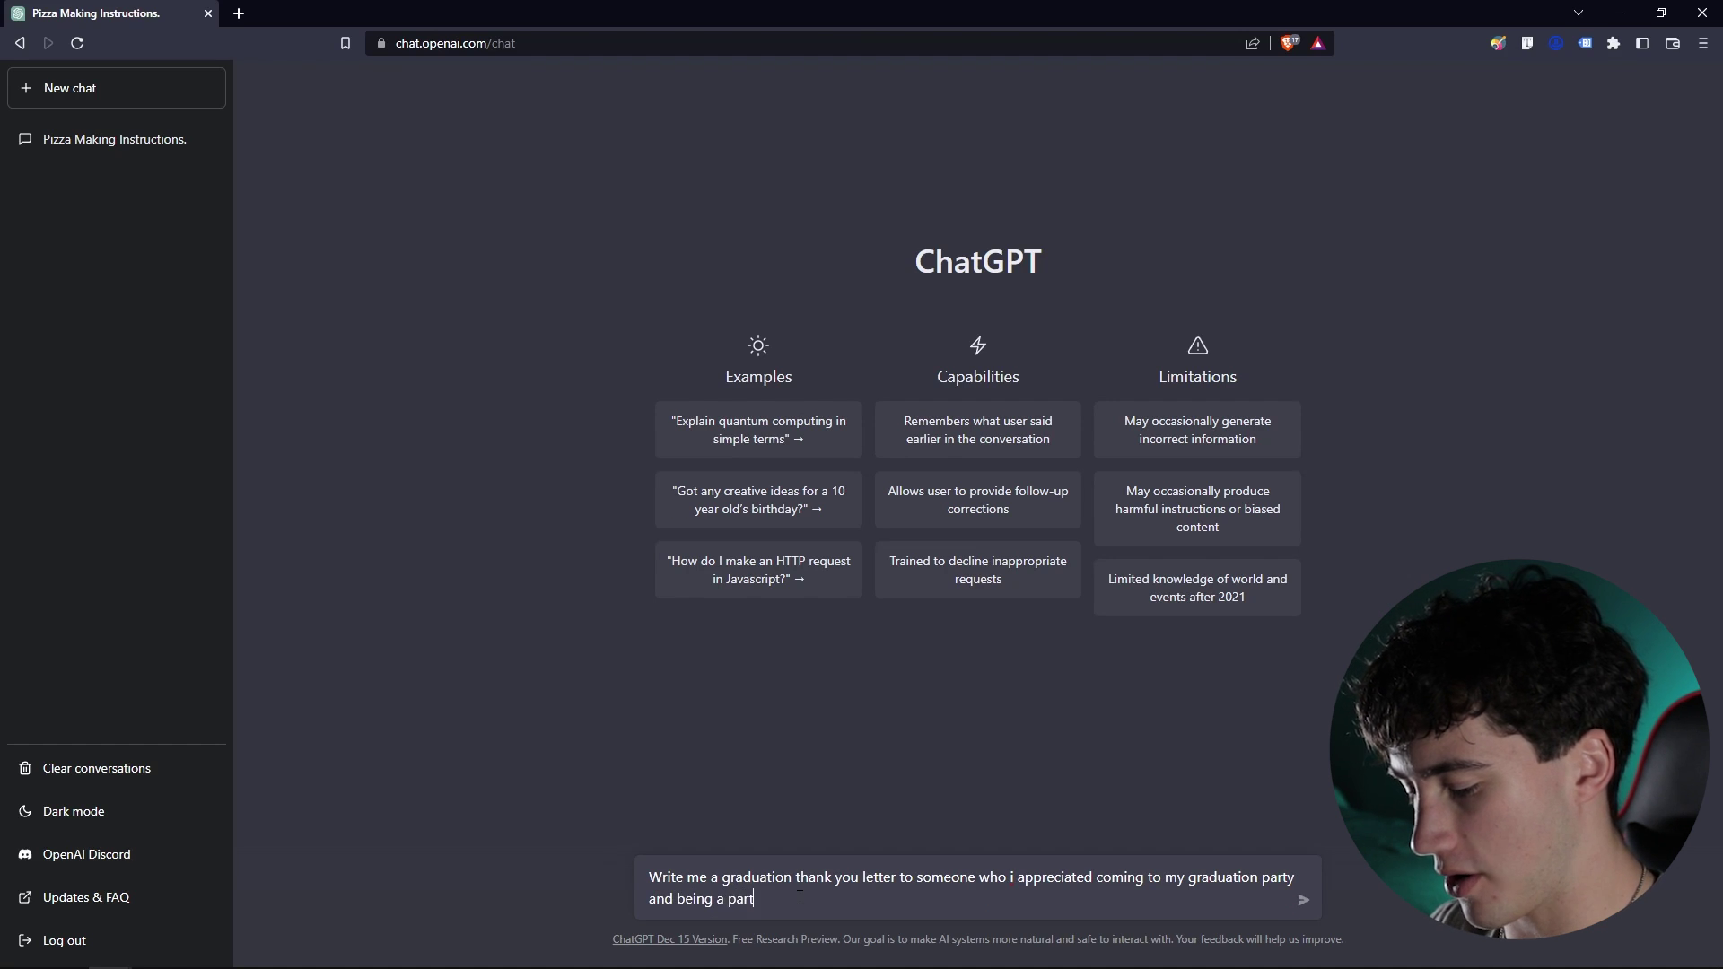
pyautogui.write(' of my life')
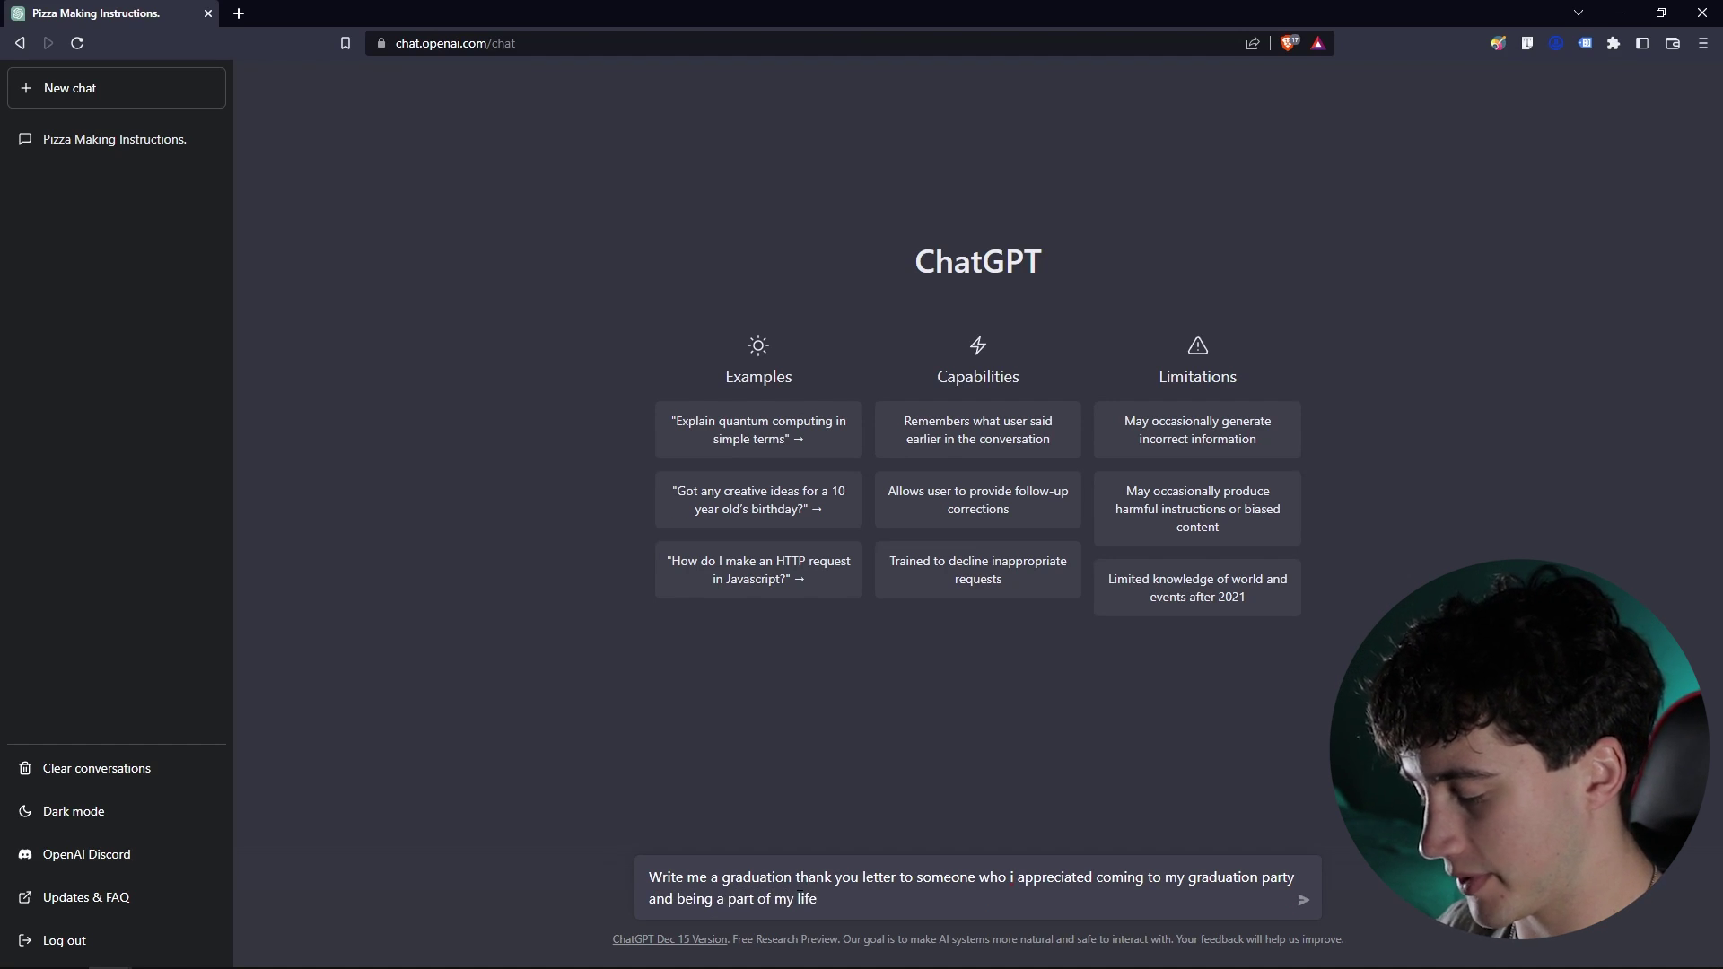
pyautogui.press('Return')
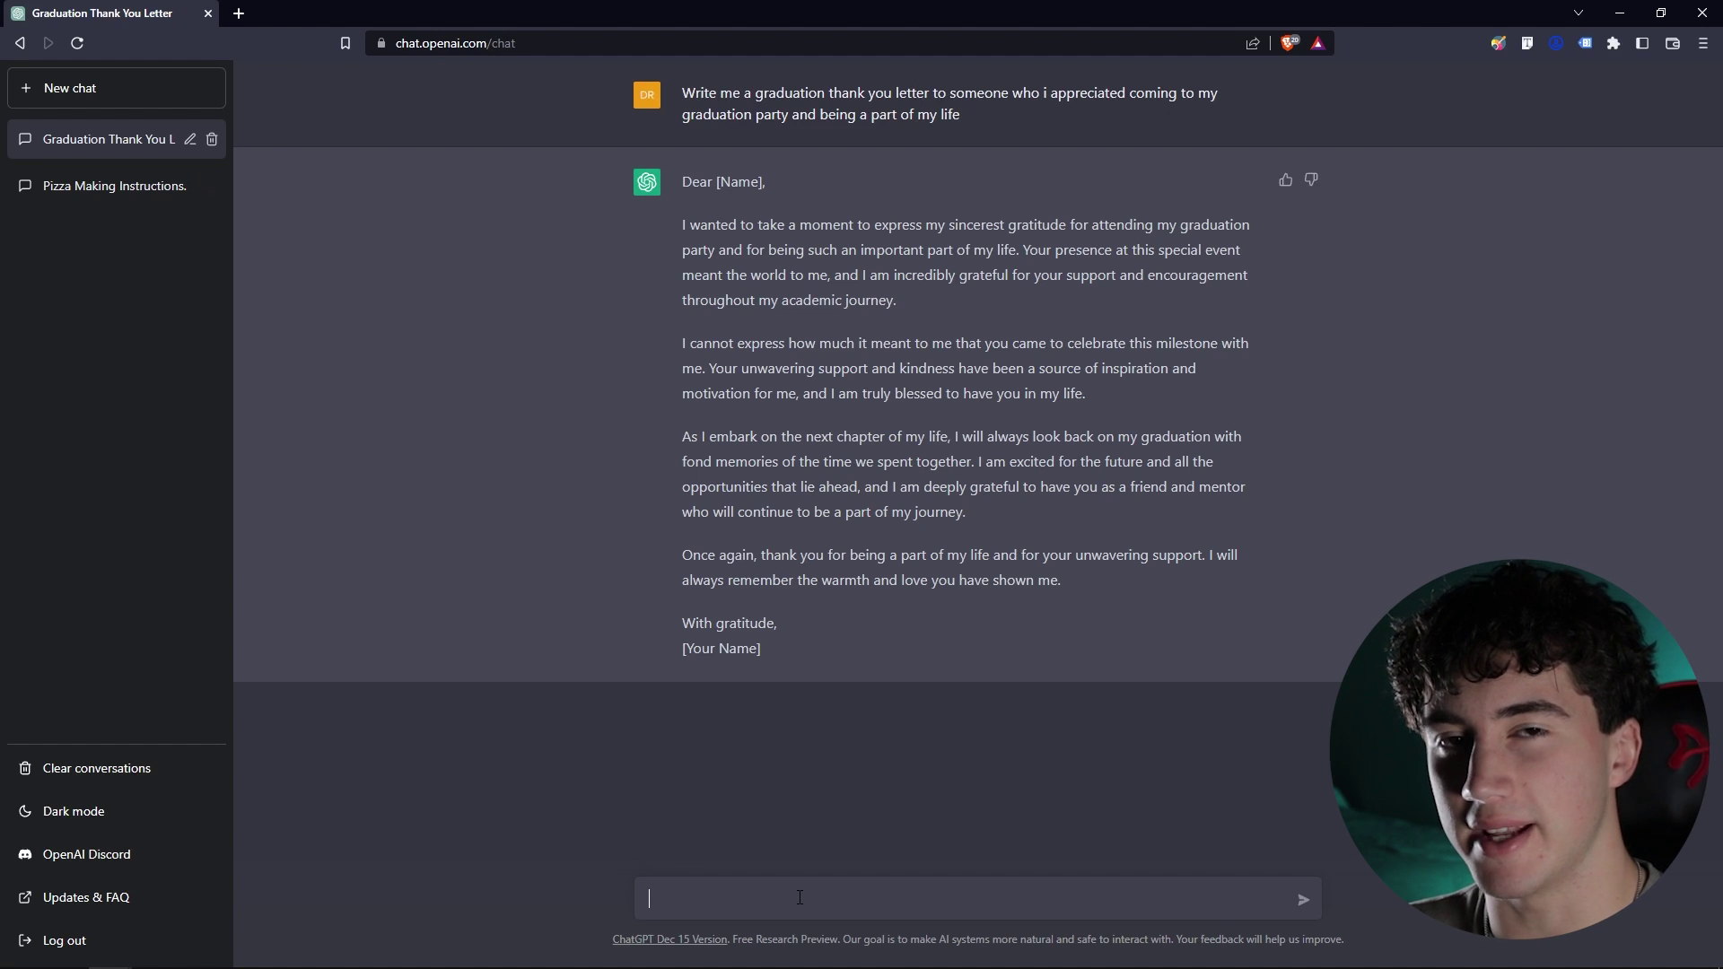
pyautogui.click(800, 898)
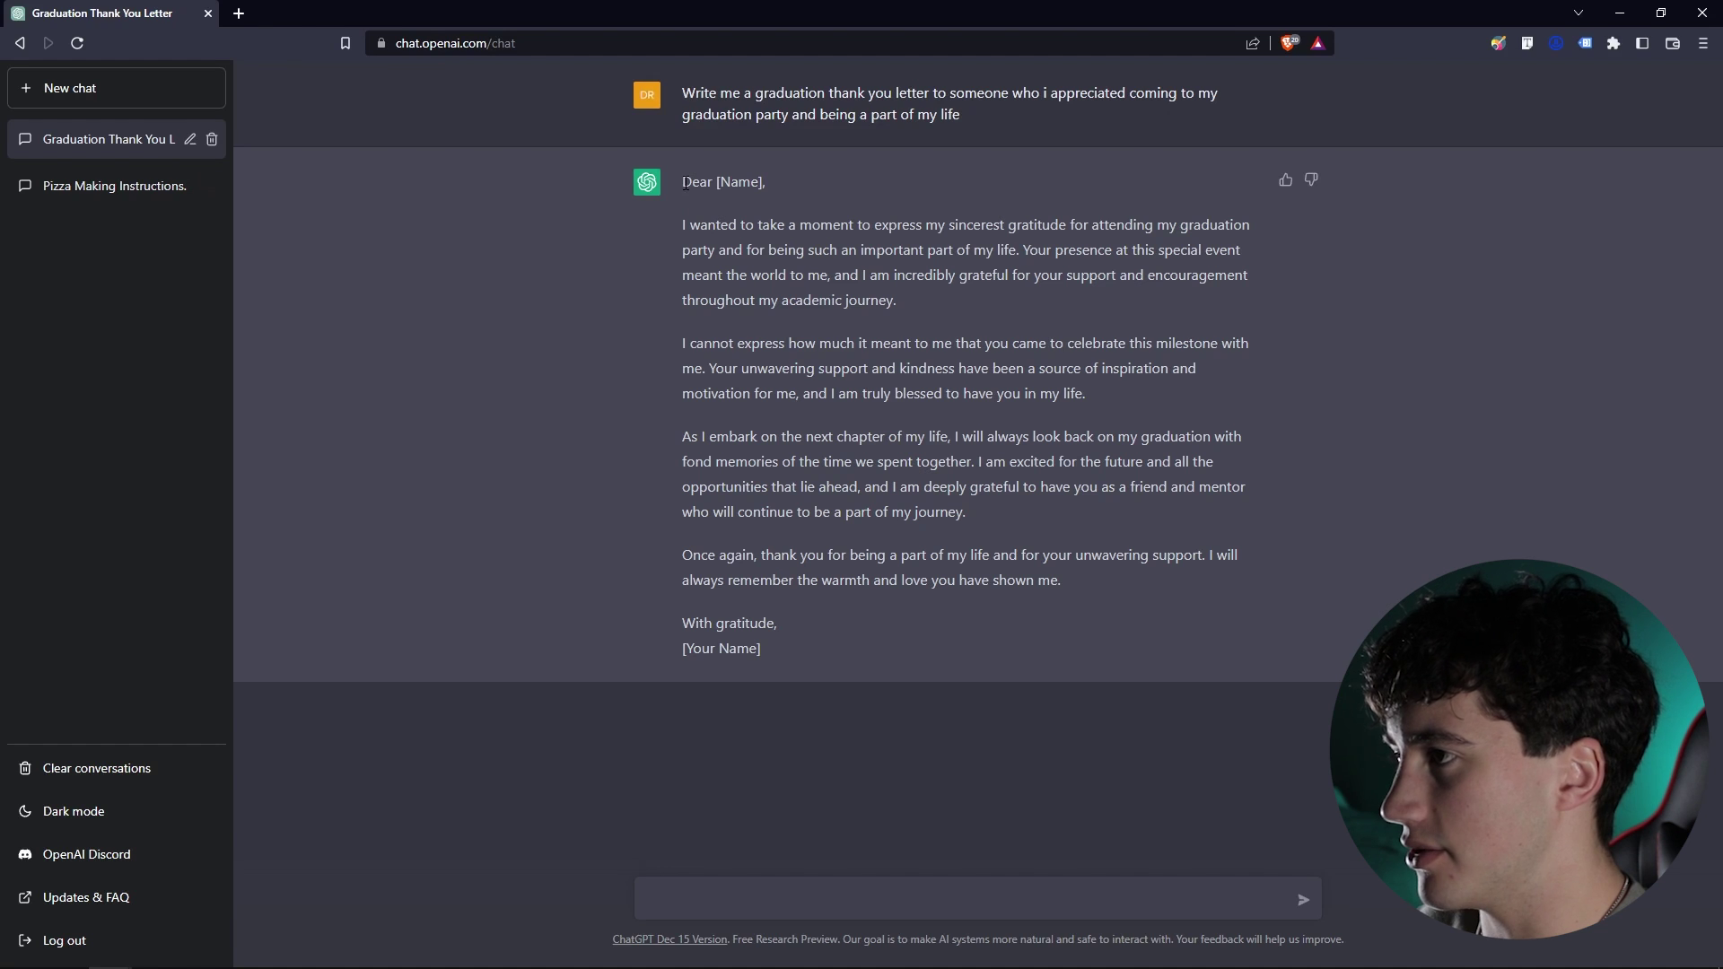
pyautogui.moveTo(685, 184); pyautogui.dragTo(1090, 566)
# - Ask in the same chat: 'Write me 5 variations of this letter'
pyautogui.click(1093, 572)
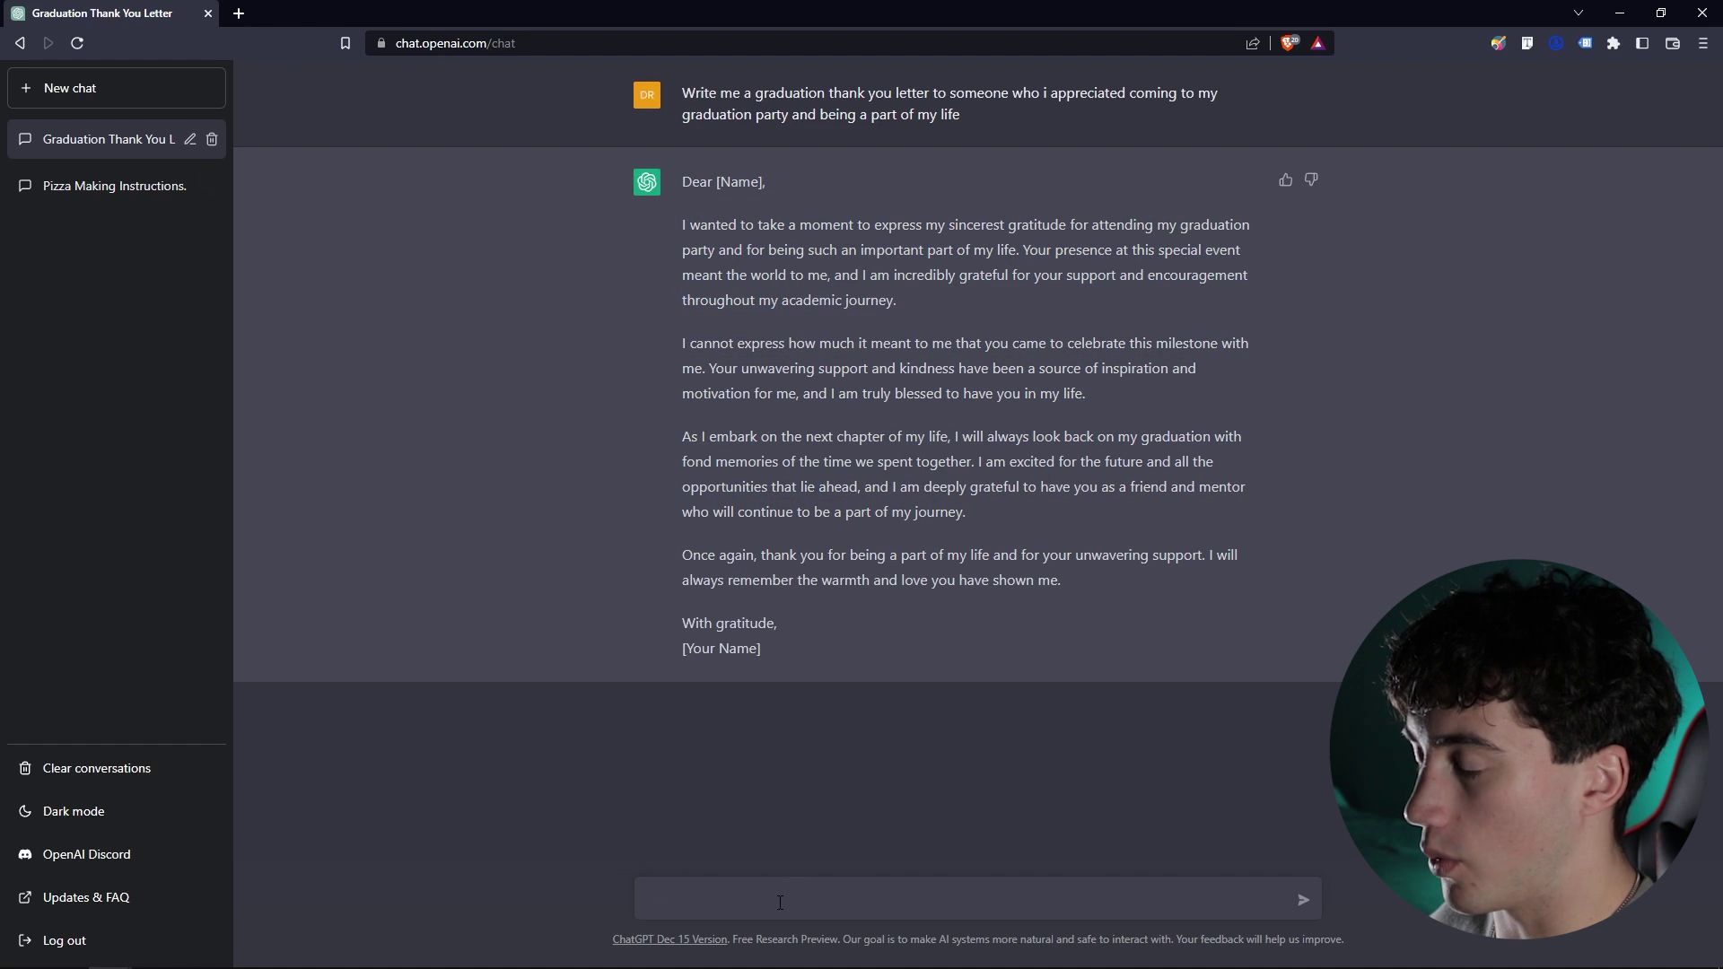
pyautogui.write('Write ')
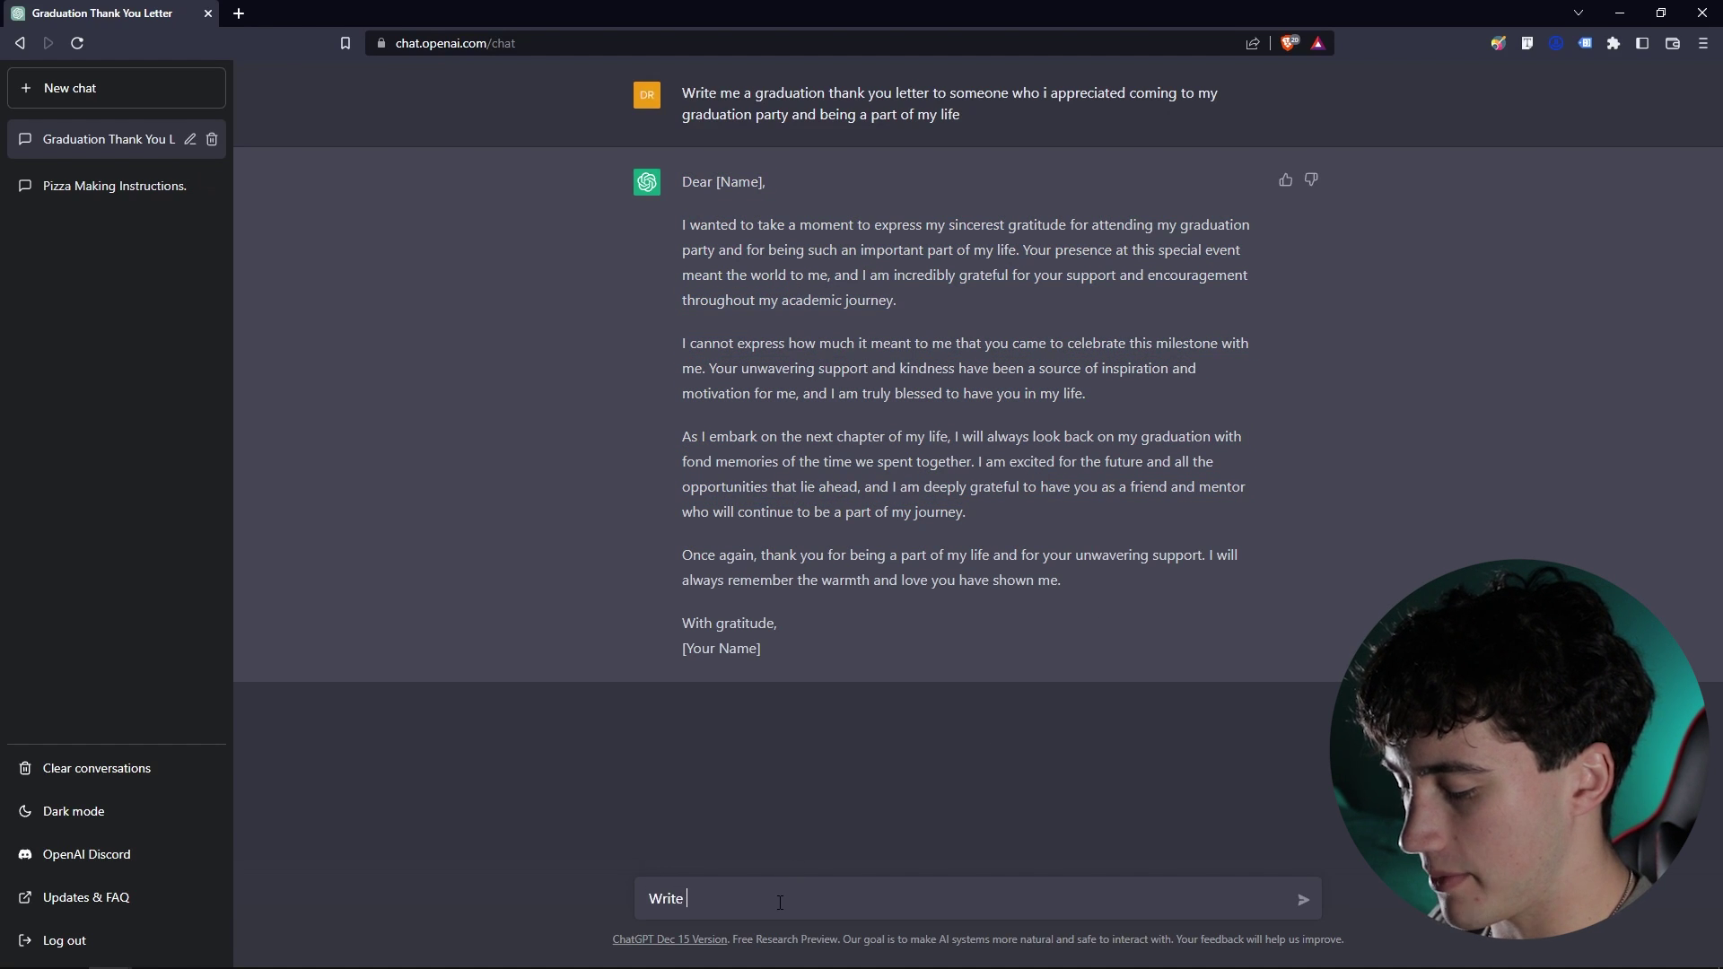
pyautogui.write('me 5 variati')
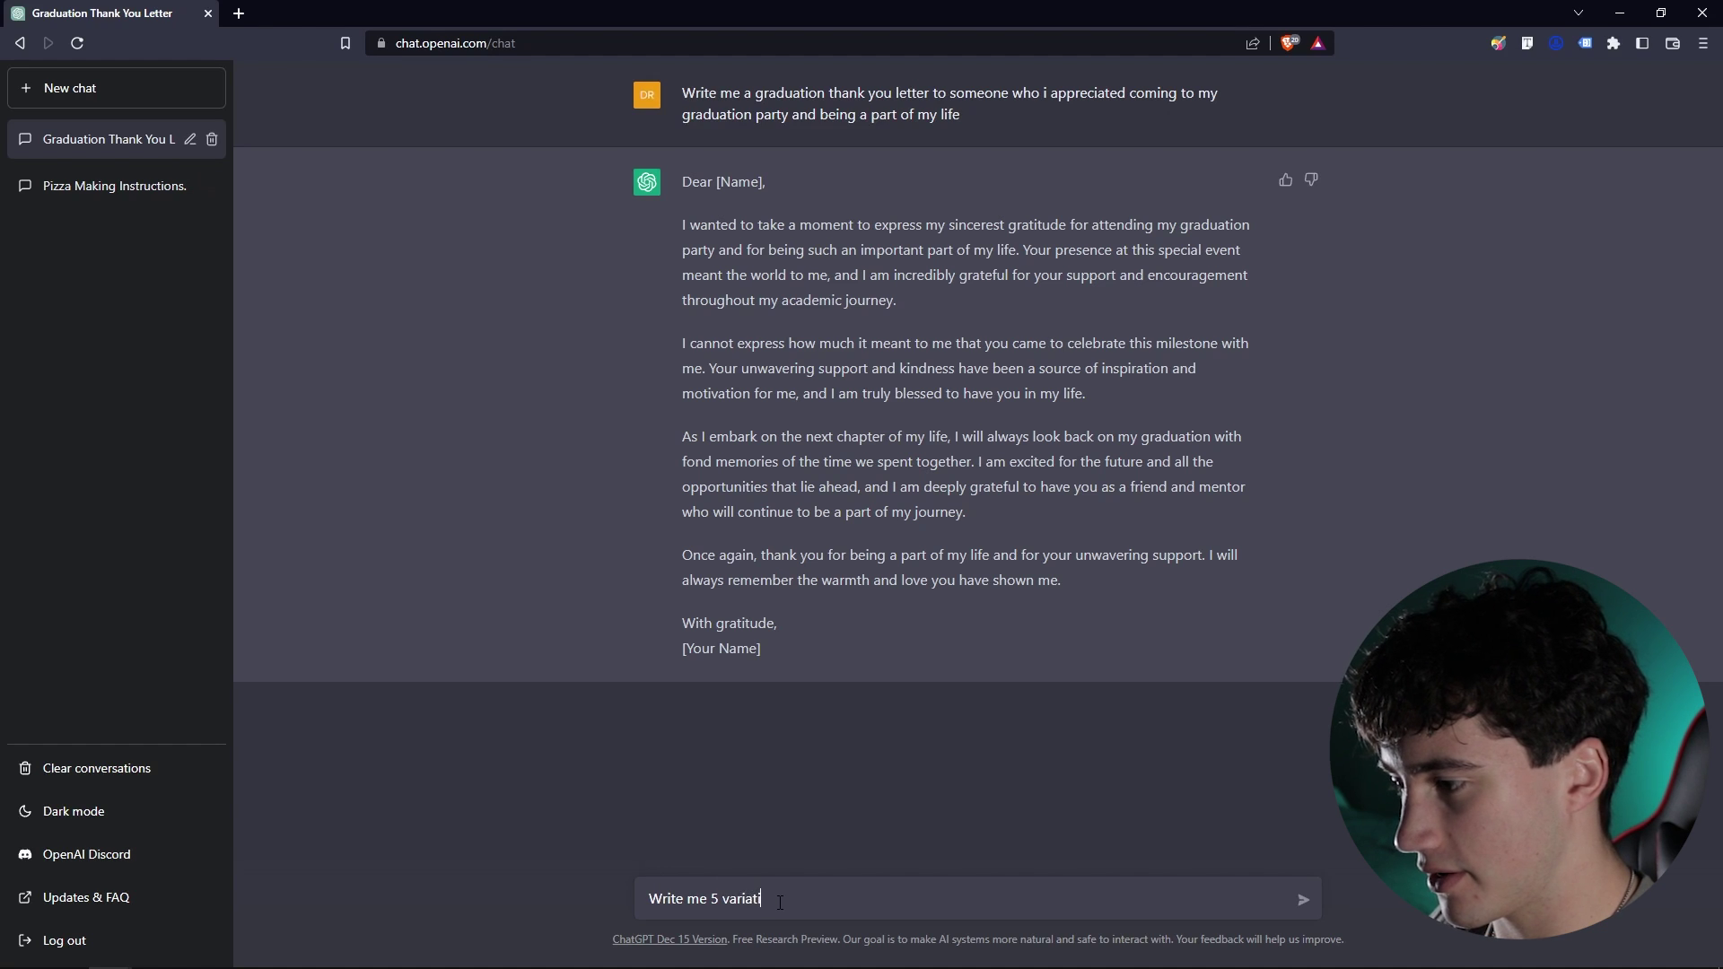
pyautogui.write('ons of this letter')
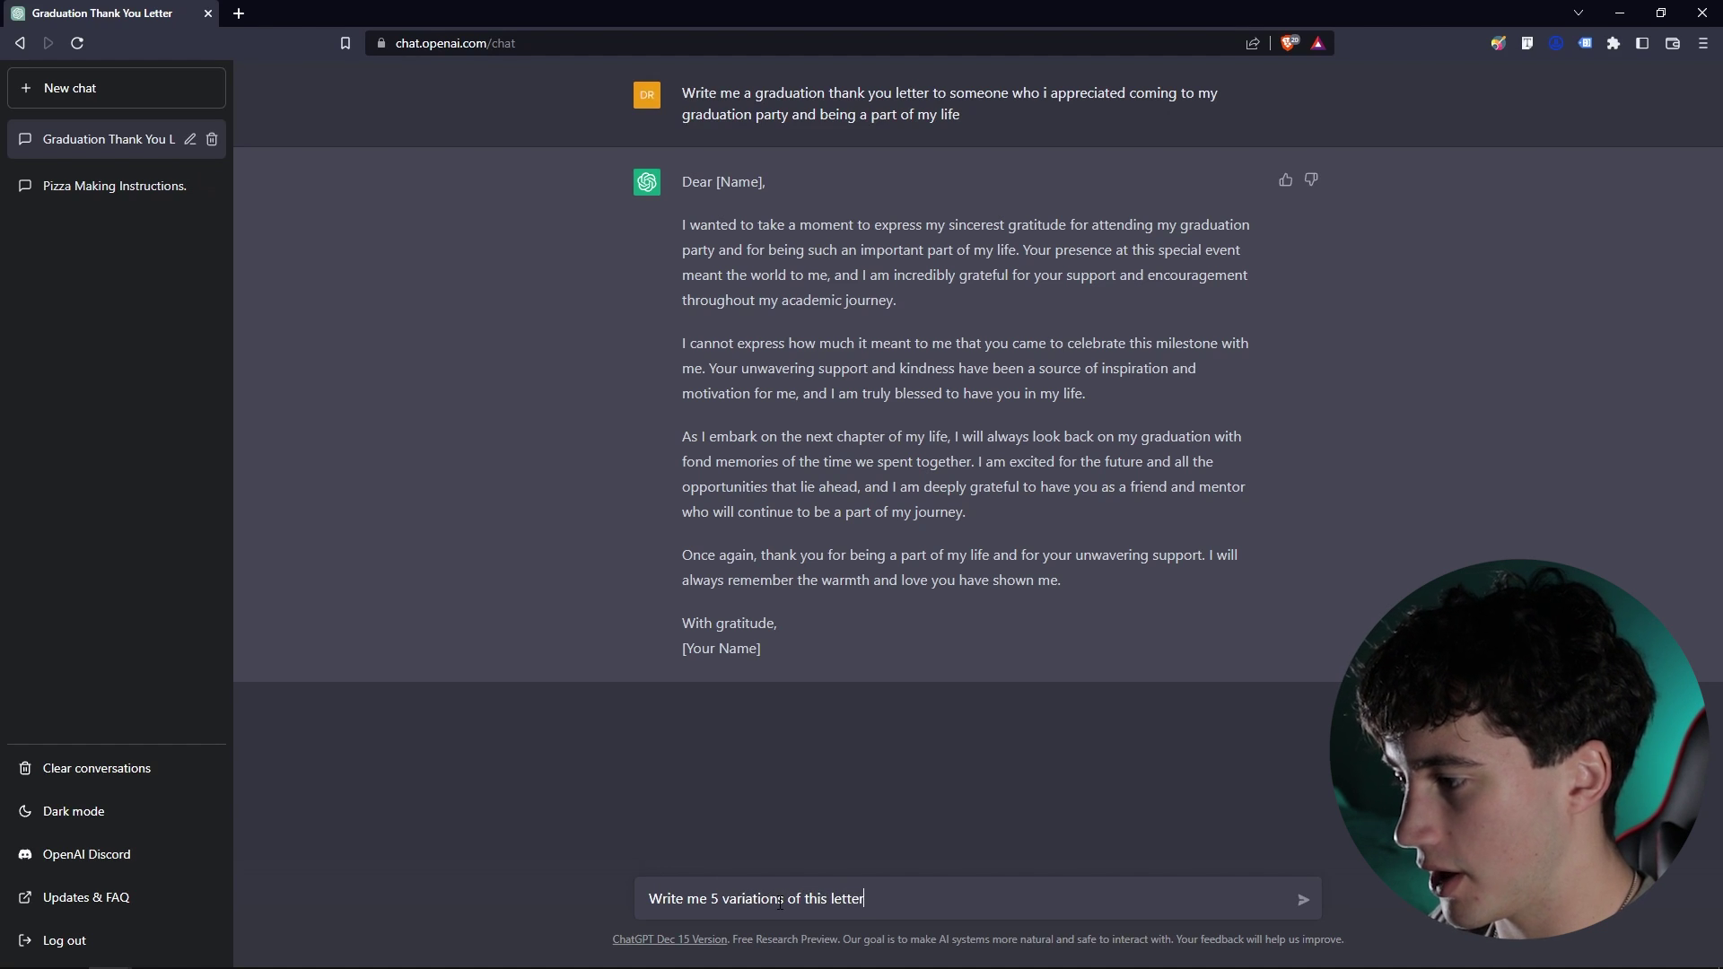
pyautogui.press('Return')
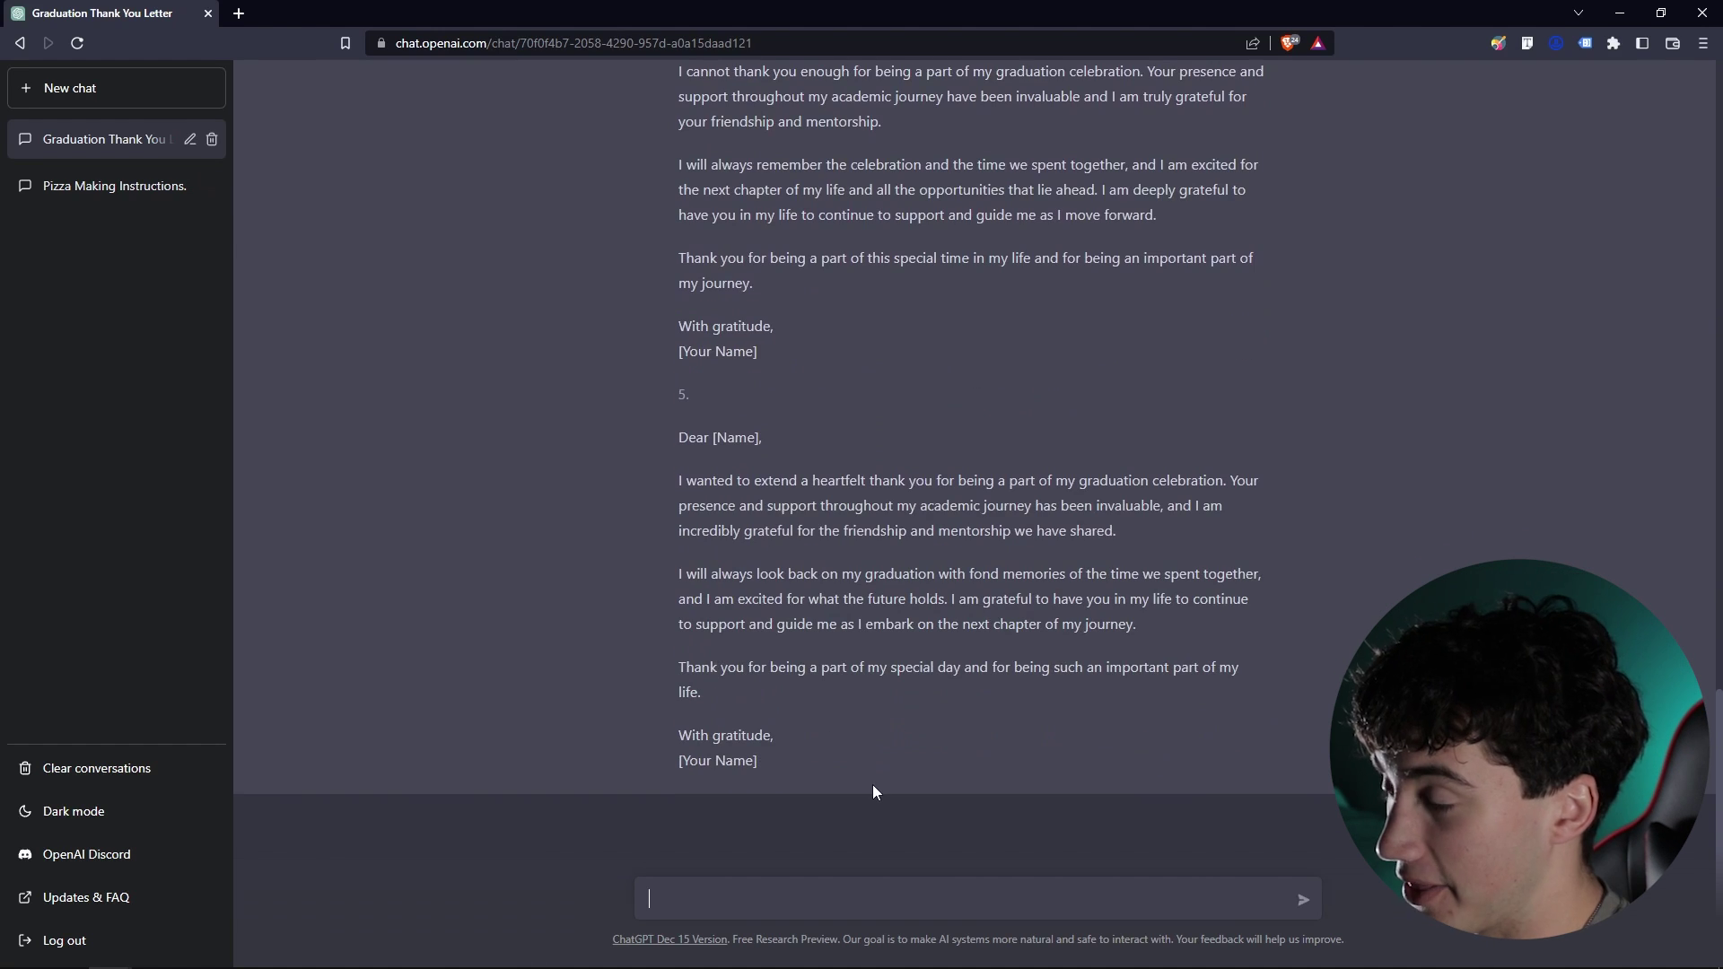
pyautogui.scroll(3, 923, 670)
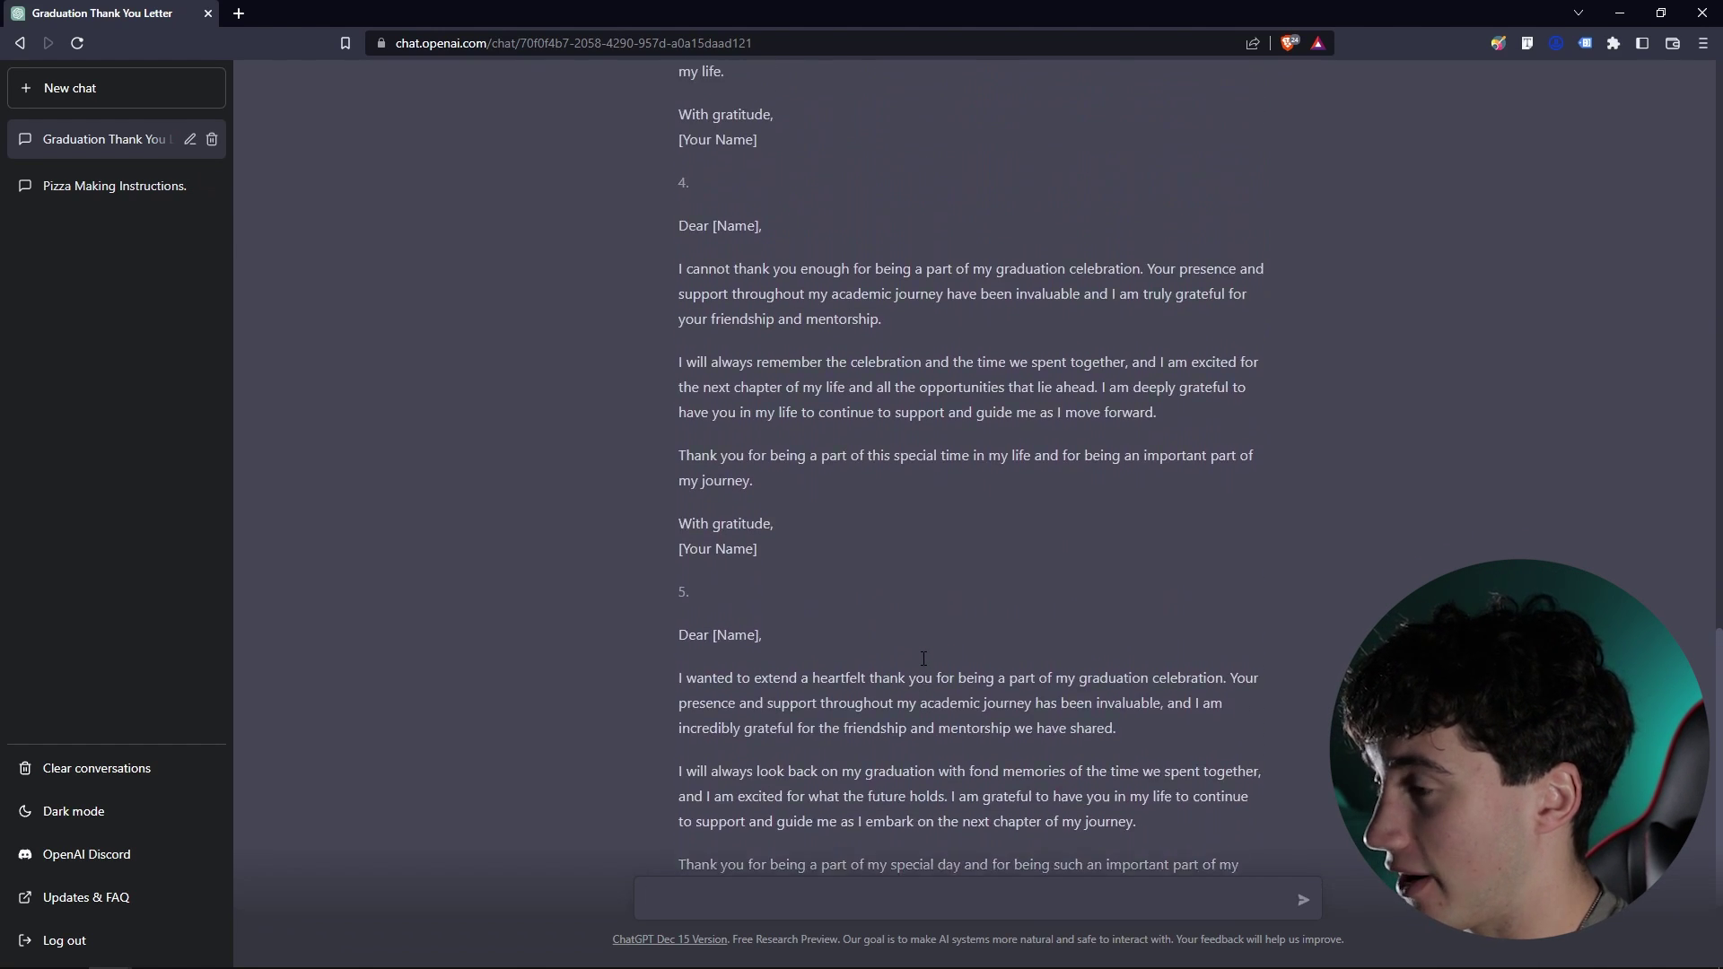
pyautogui.scroll(15, 923, 658)
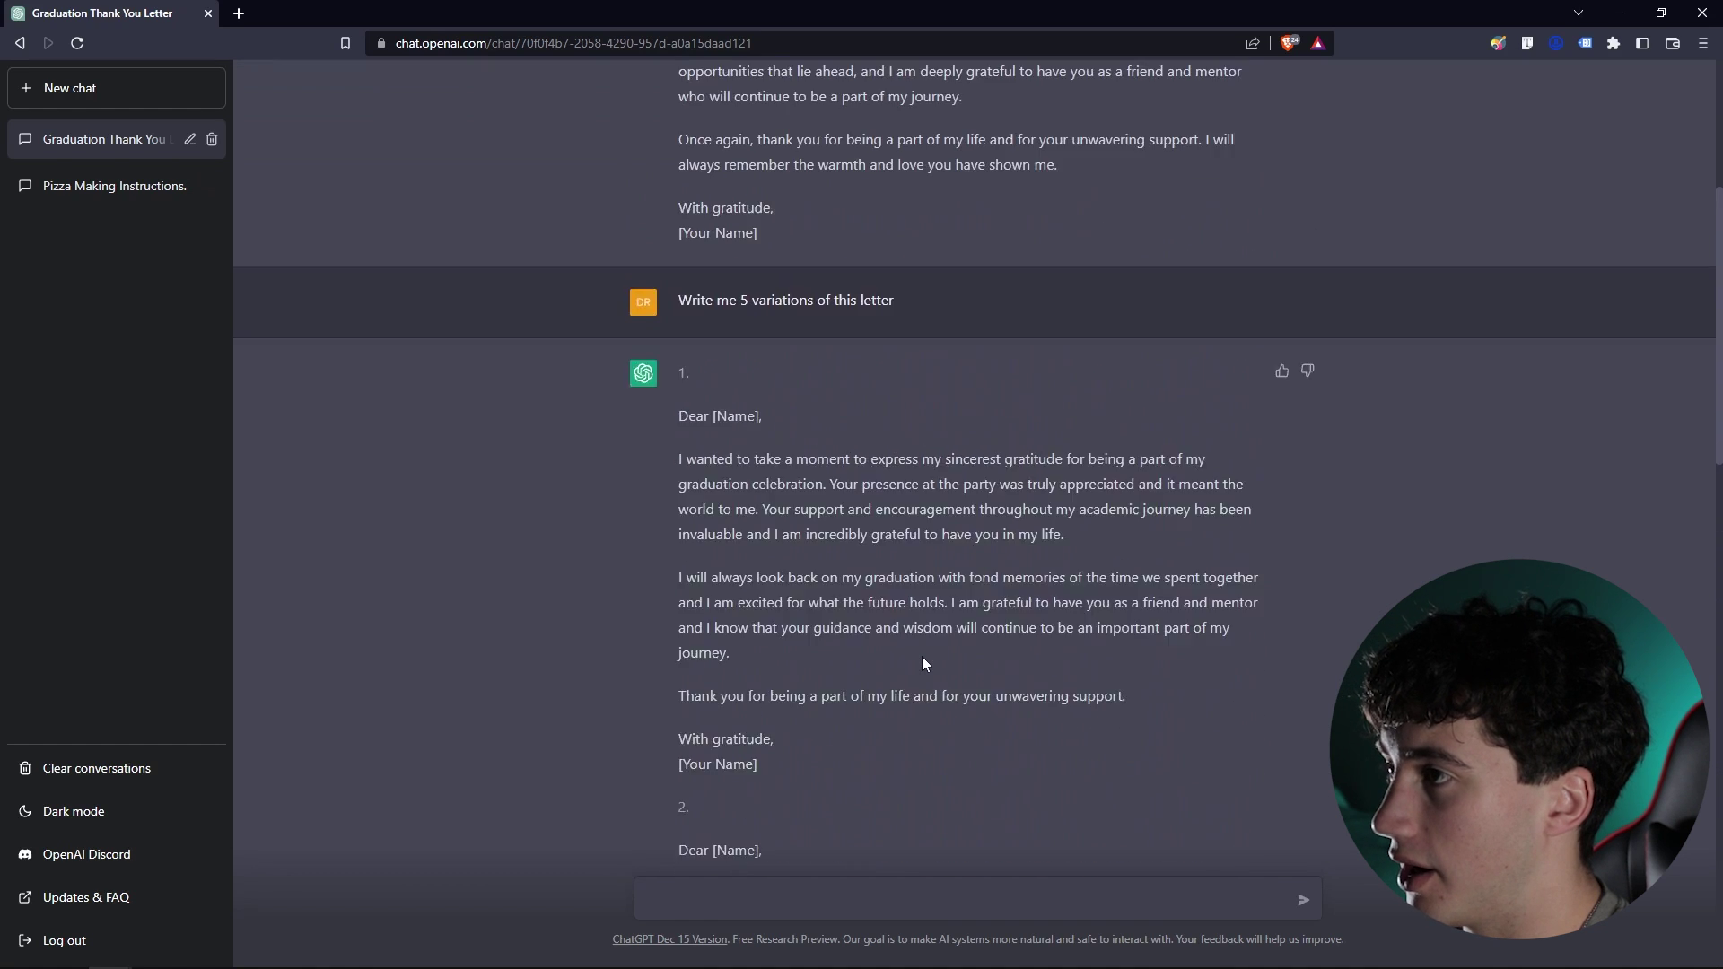
pyautogui.scroll(6, 923, 661)
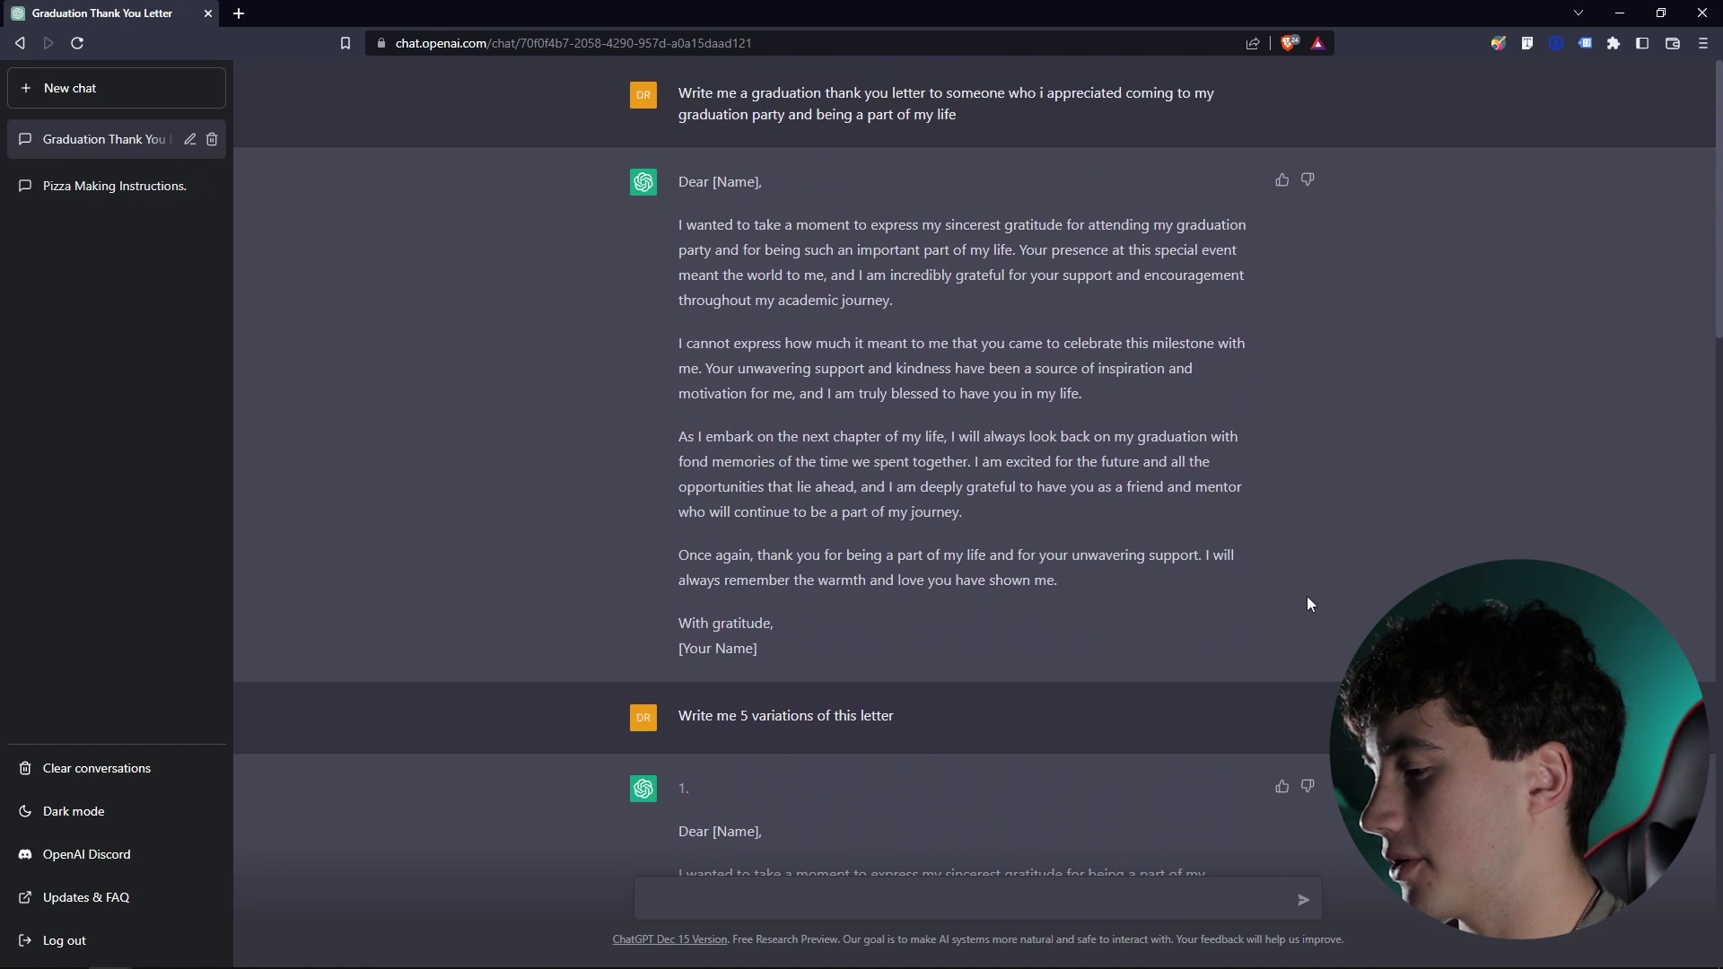
pyautogui.moveTo(664, 212); pyautogui.dragTo(1039, 640)
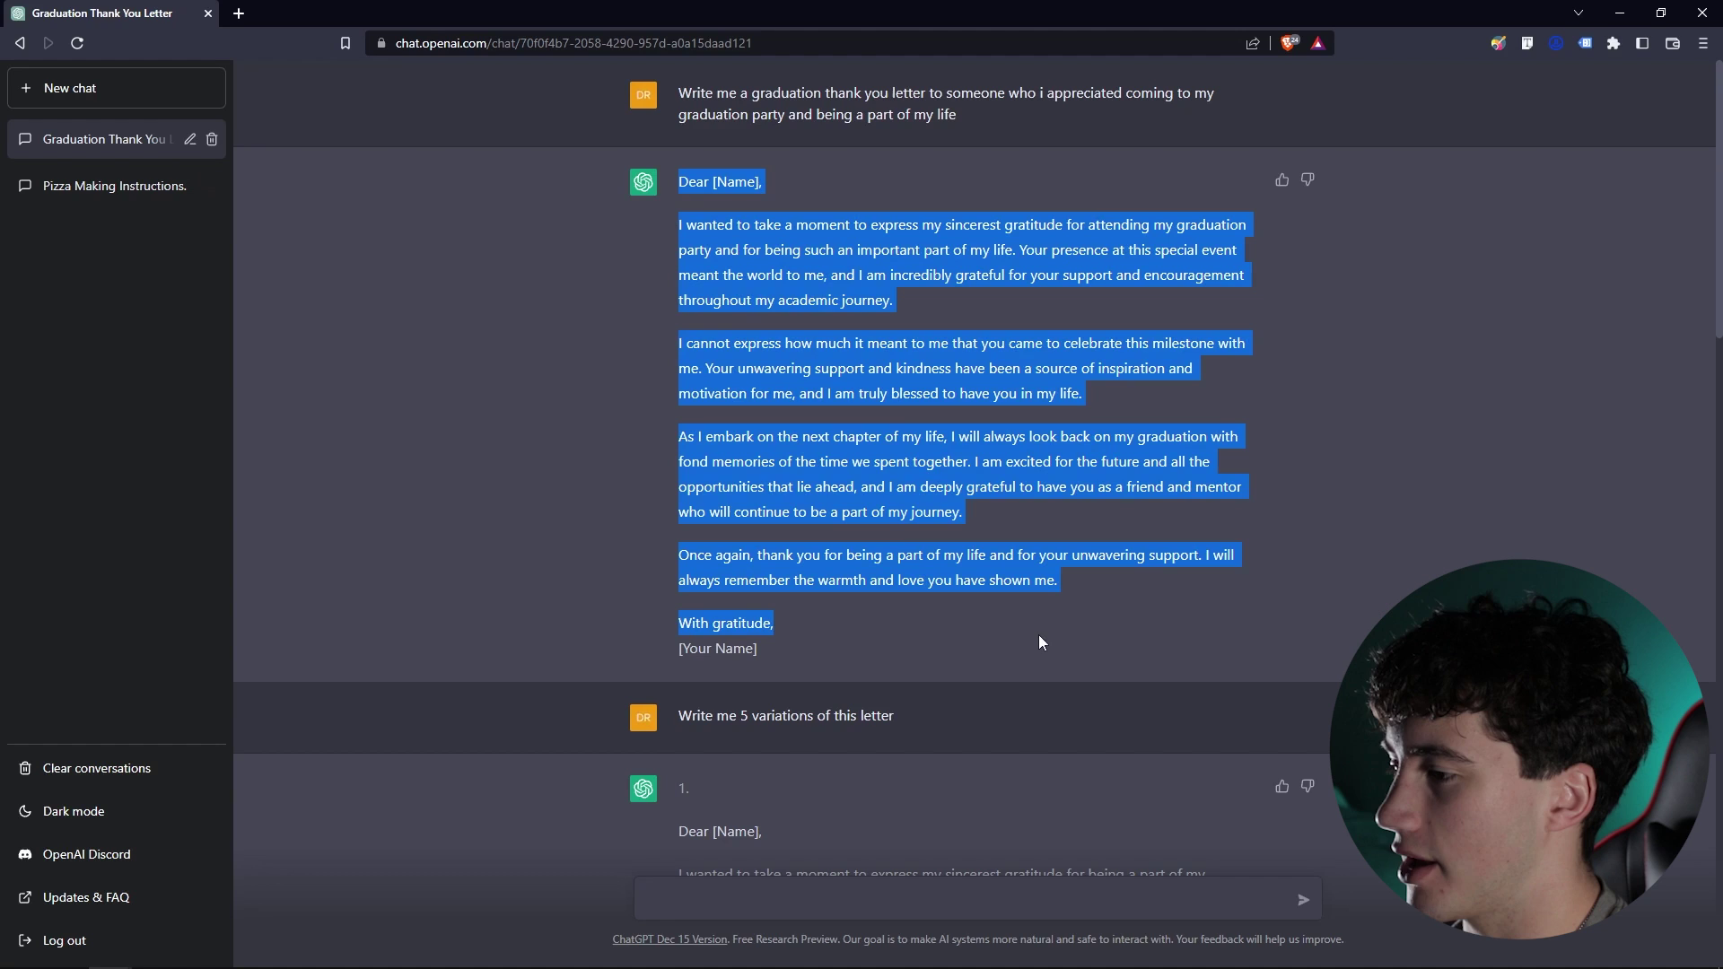
pyautogui.click(1037, 632)
pyautogui.scroll(-9, 1037, 632)
pyautogui.moveTo(664, 177); pyautogui.dragTo(1050, 826)
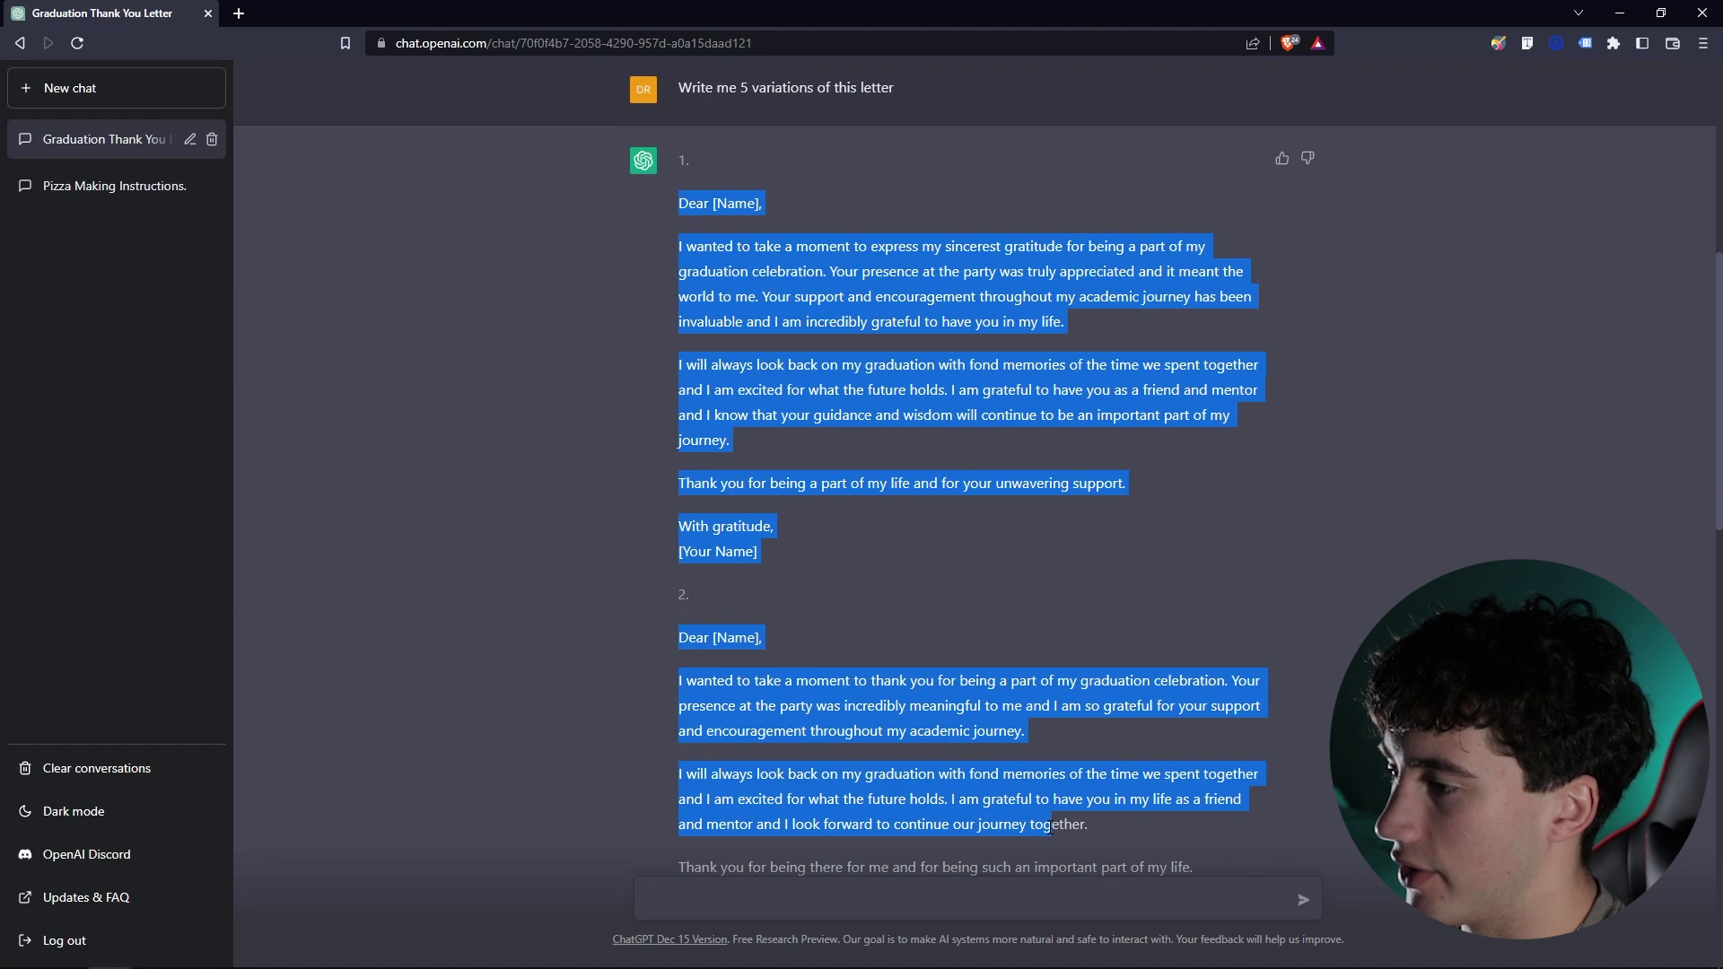
pyautogui.click(1051, 824)
pyautogui.scroll(9, 1048, 808)
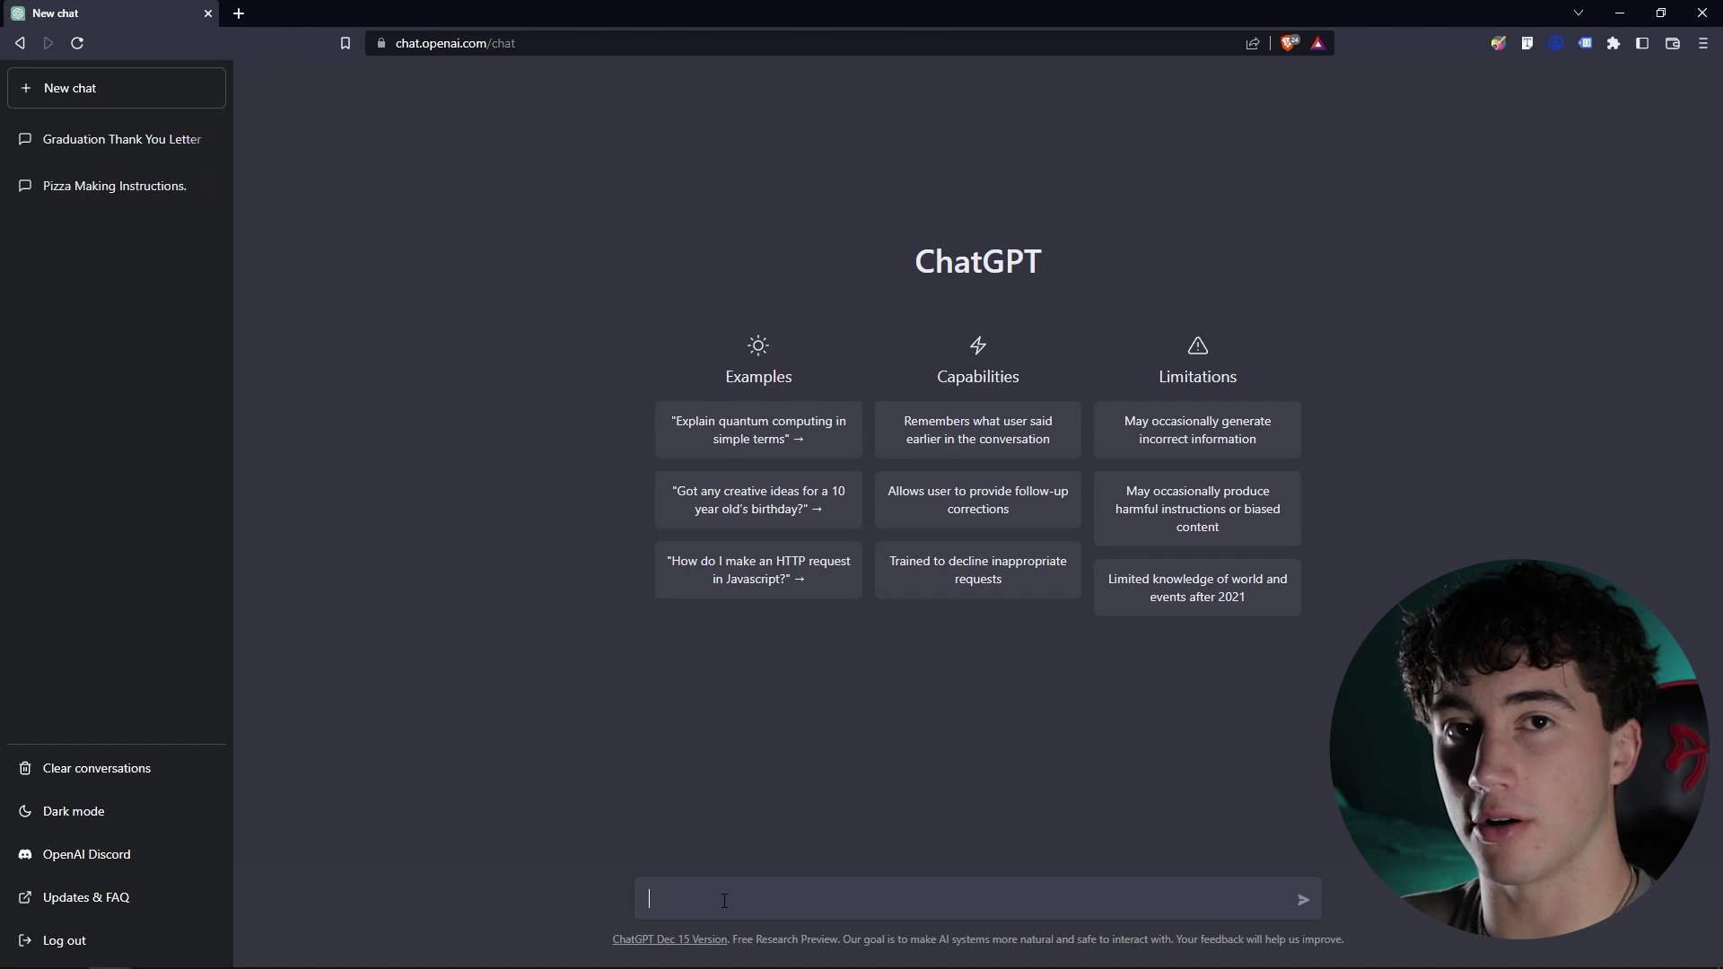
# - Enter the prompt 'Write me JavaScript code for a before-and-after slider that is 1920px by 1080px.'
pyautogui.write('Write me JavaScript code for a before-and-after slider that is 1920px by 1080px.')
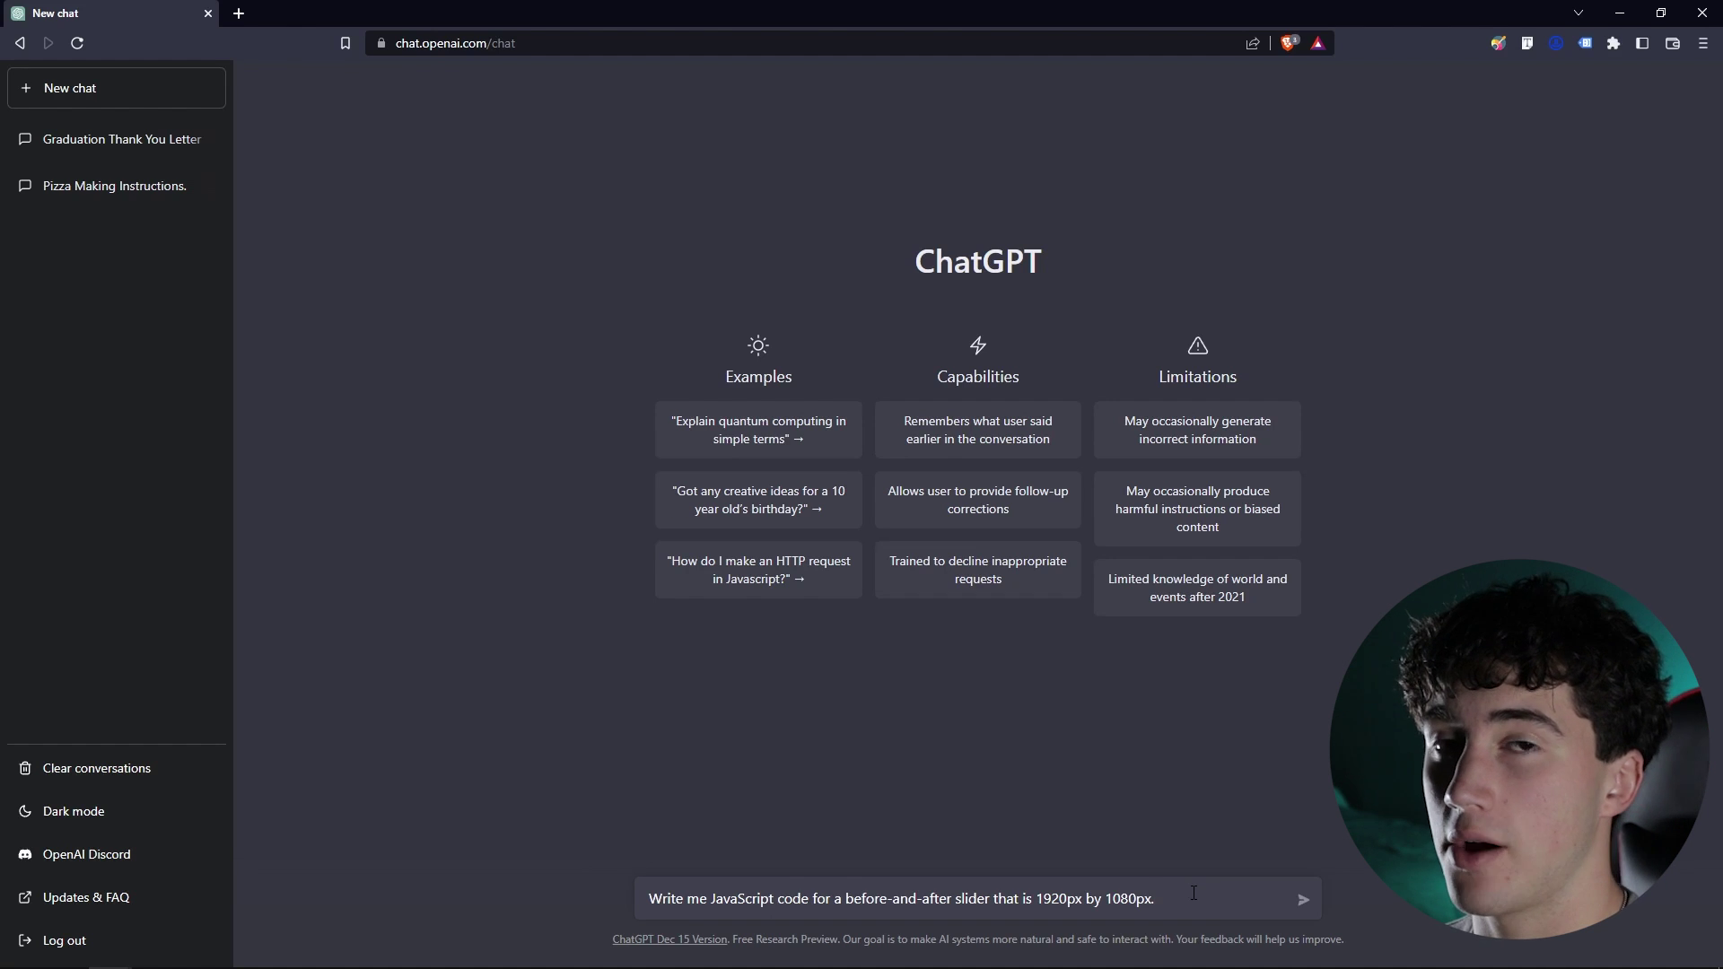
# - Send the slider request, review the generated code, and highlight the before.jpg/after.jpg replacement note
pyautogui.press('Return')
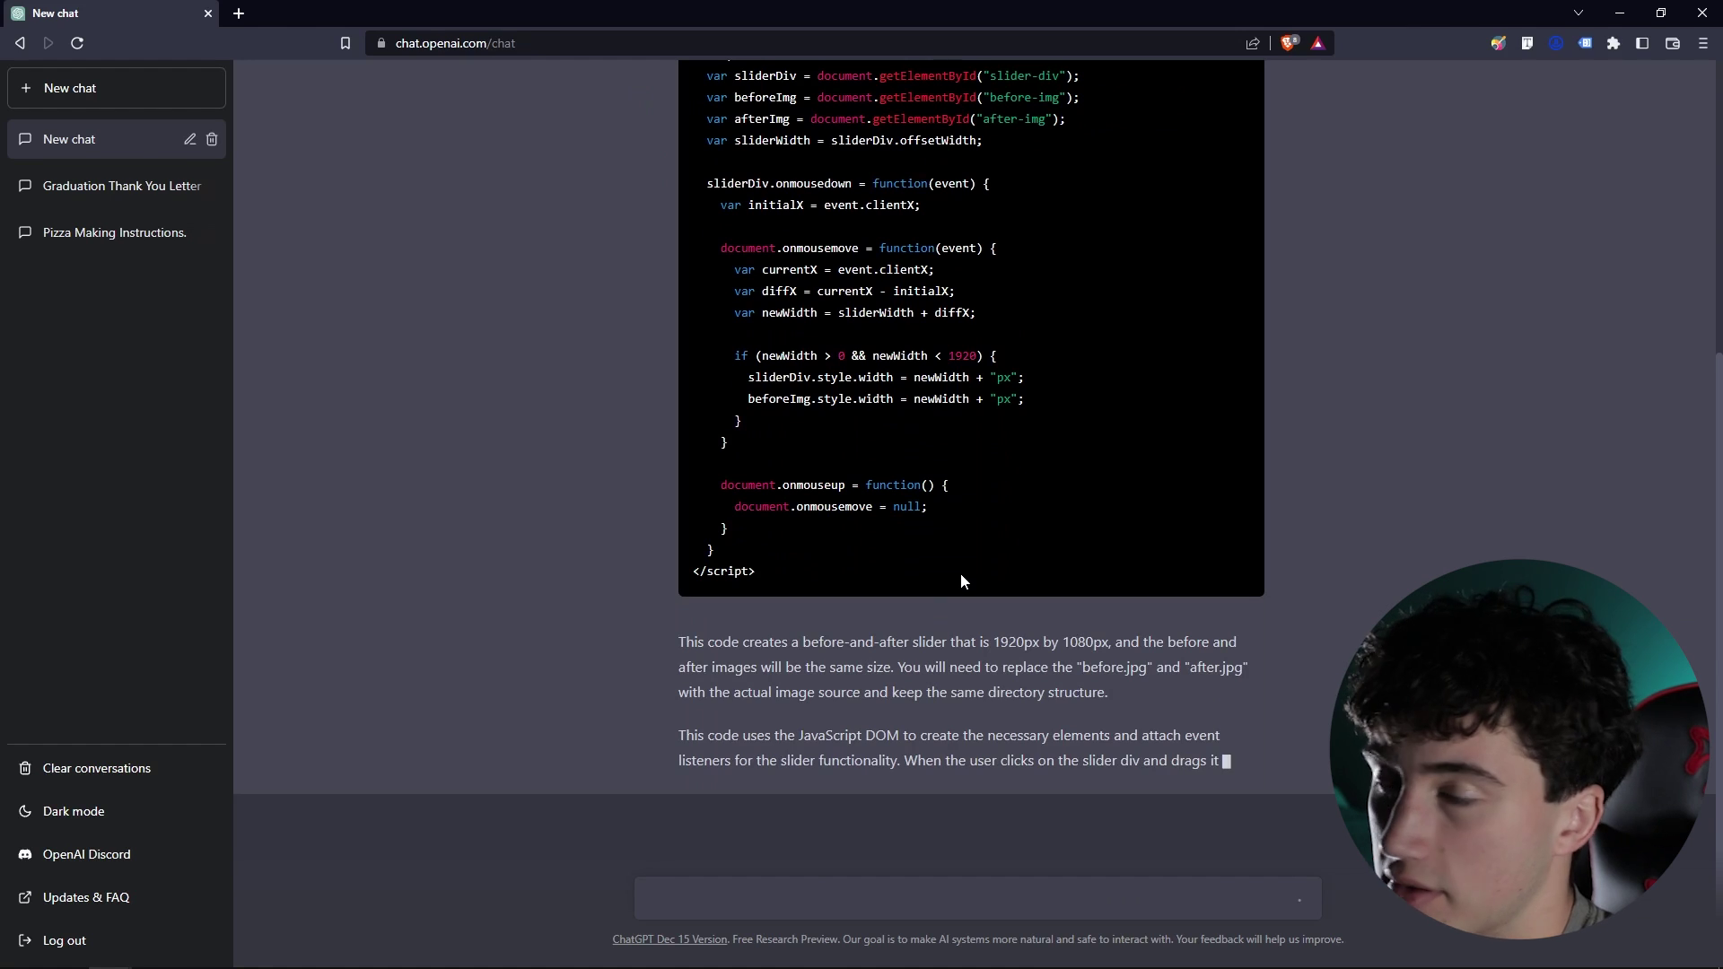
pyautogui.scroll(5, 1032, 514)
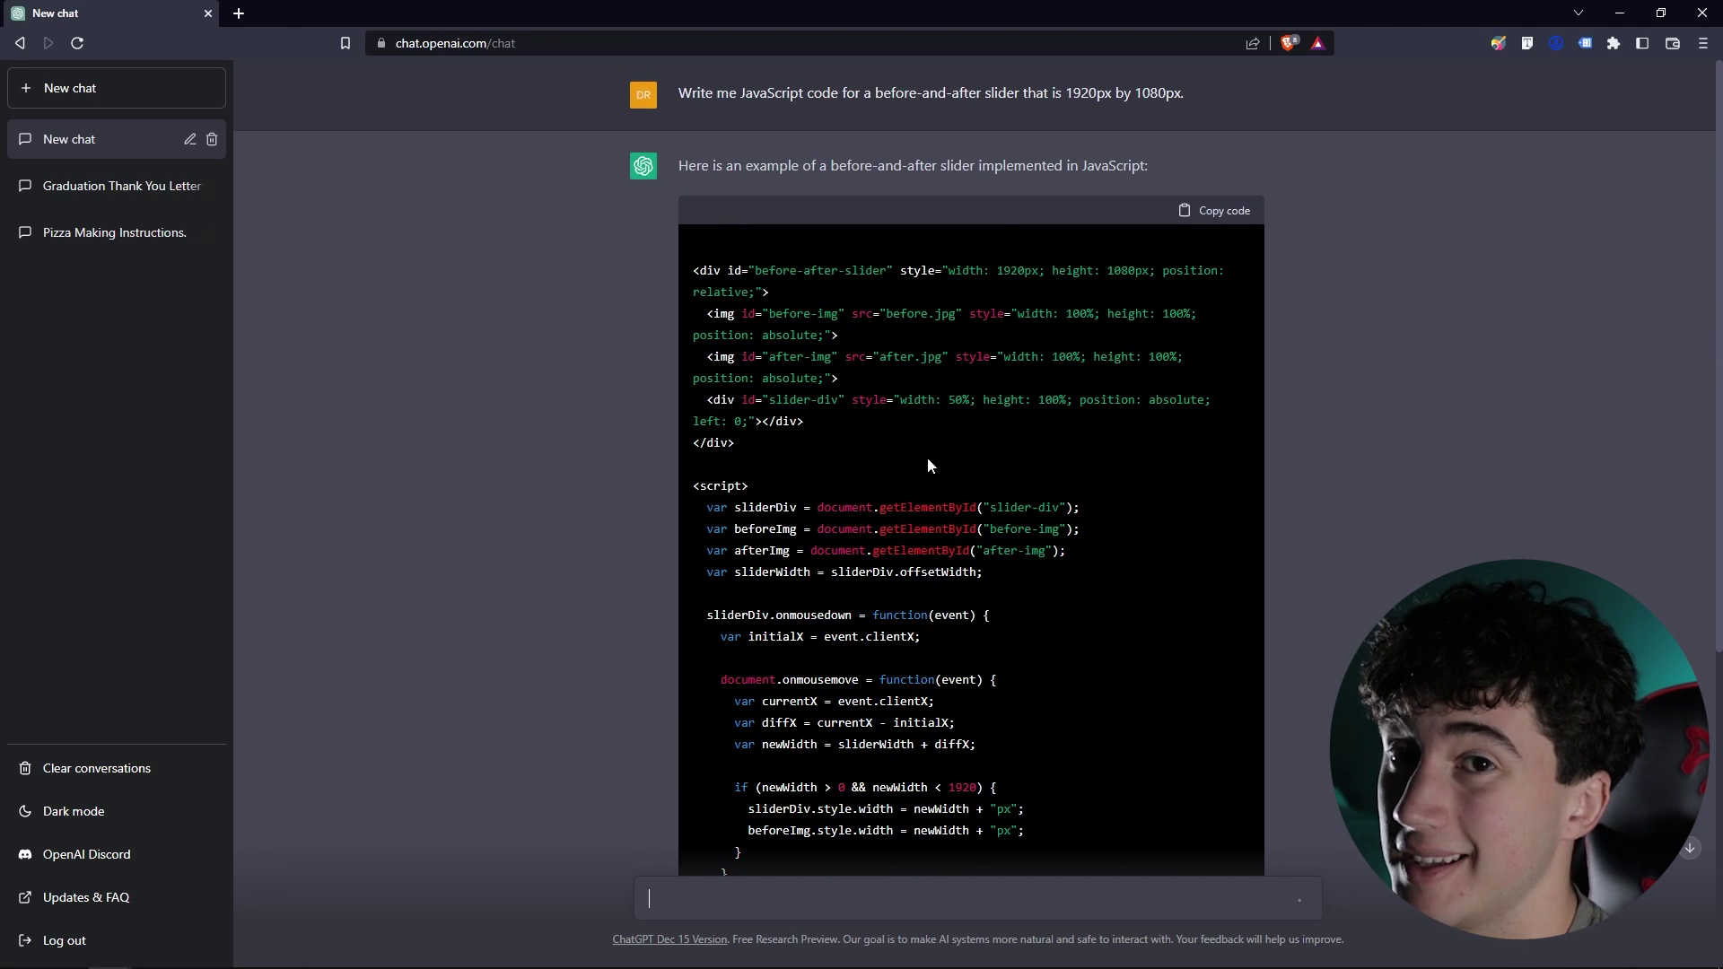
pyautogui.scroll(-5, 904, 462)
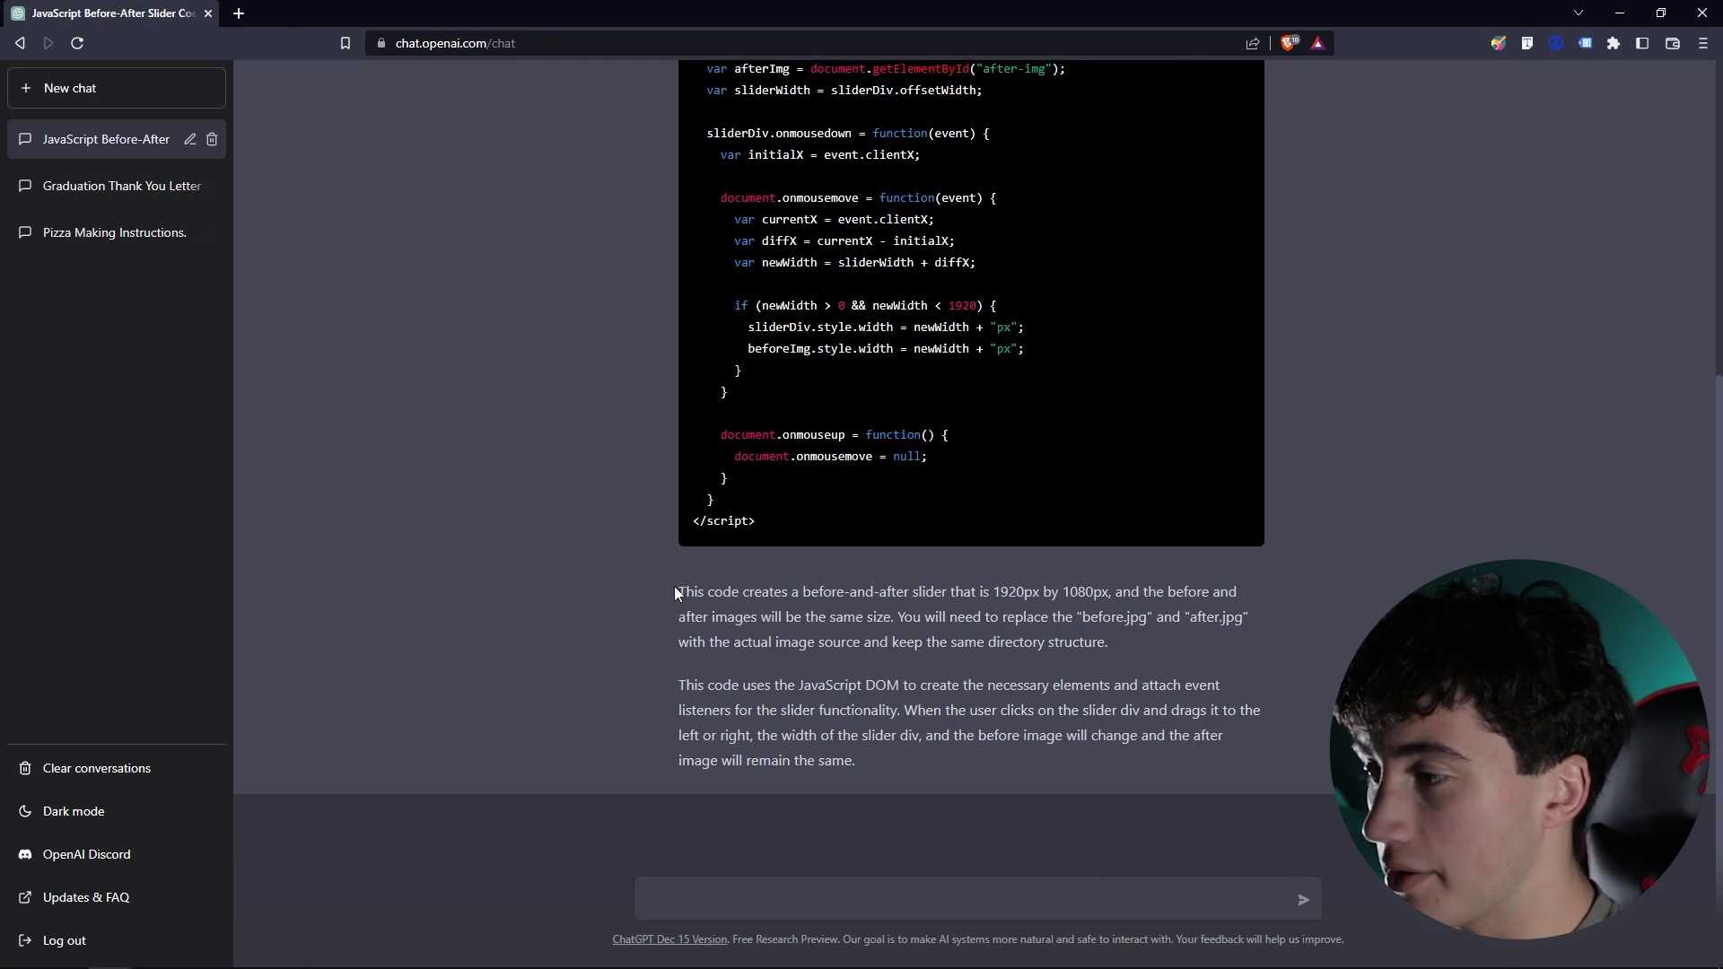
pyautogui.moveTo(674, 592); pyautogui.dragTo(1263, 612)
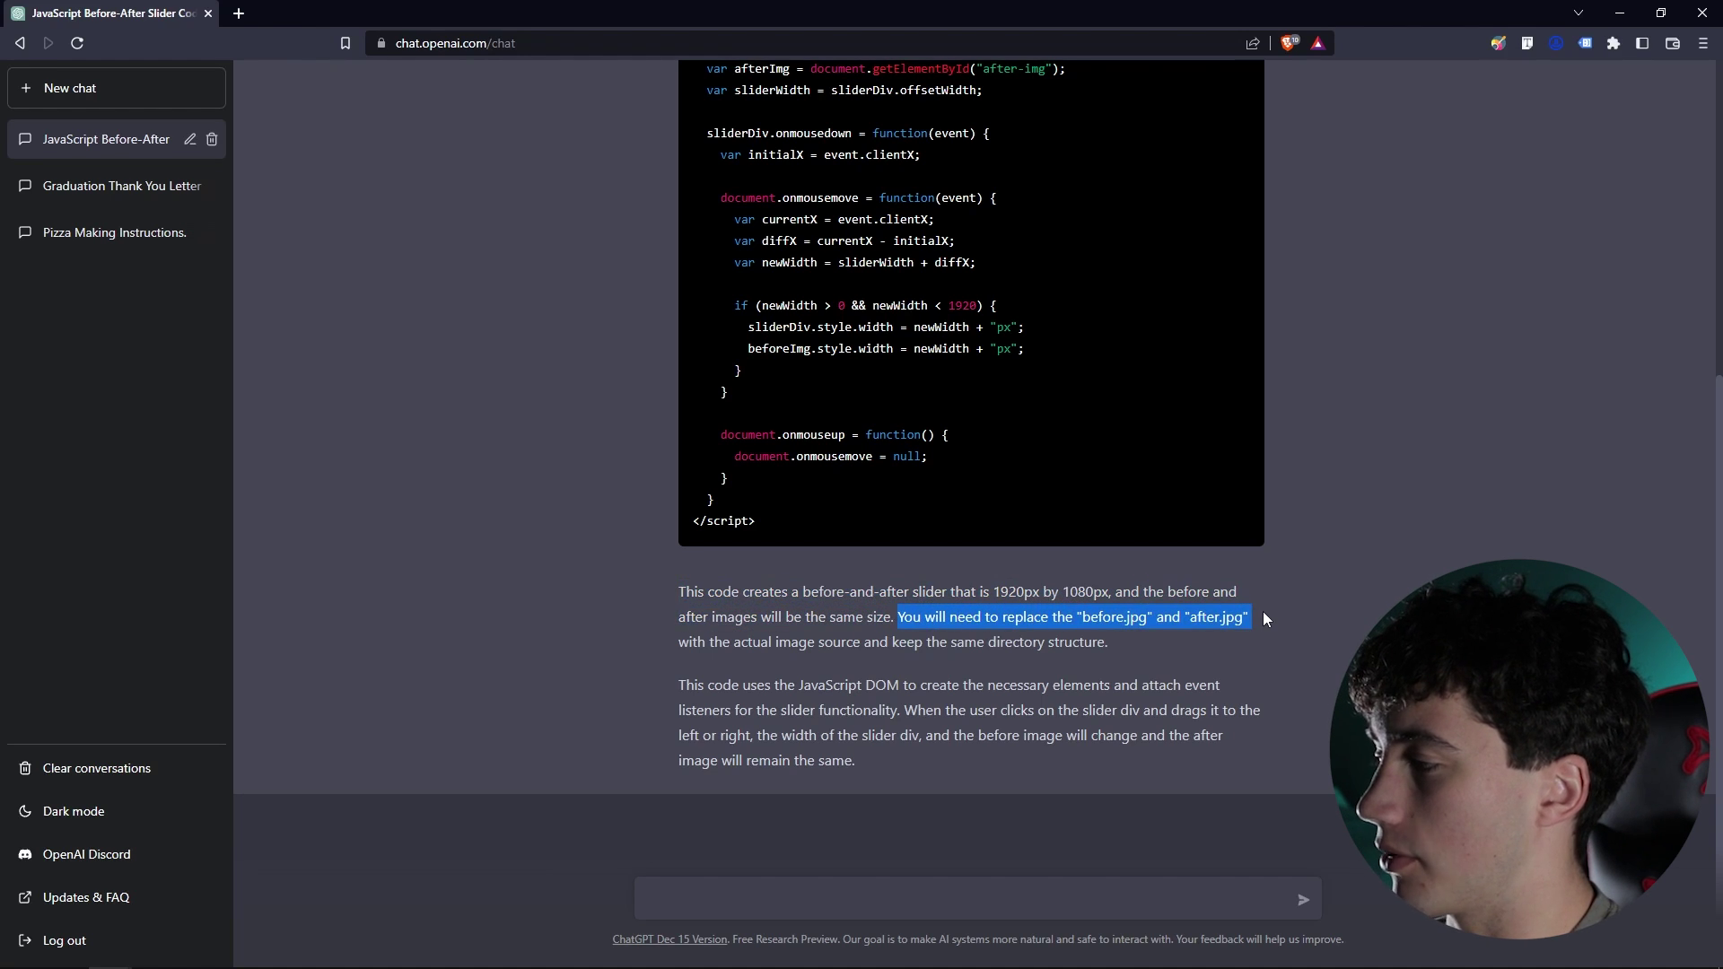